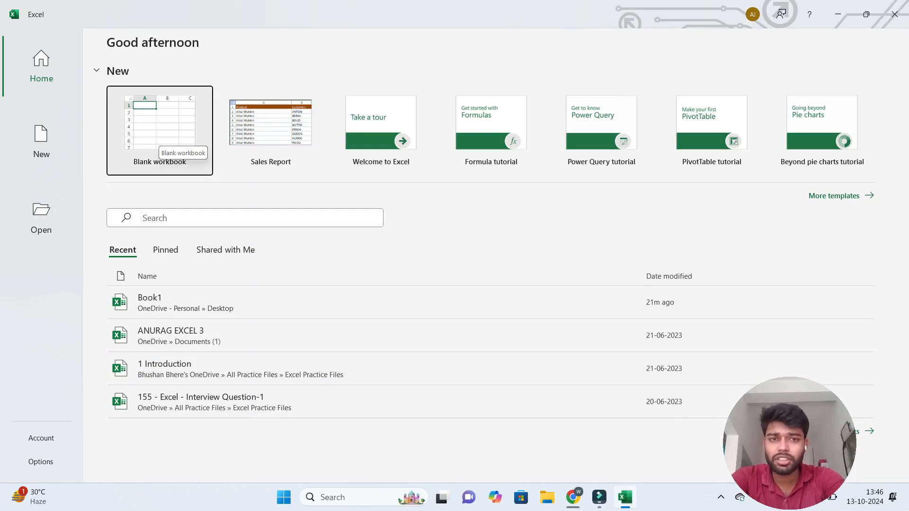
Open the recent workbook Book1 and switch to Sheet1 with the school admission table
click(163, 302)
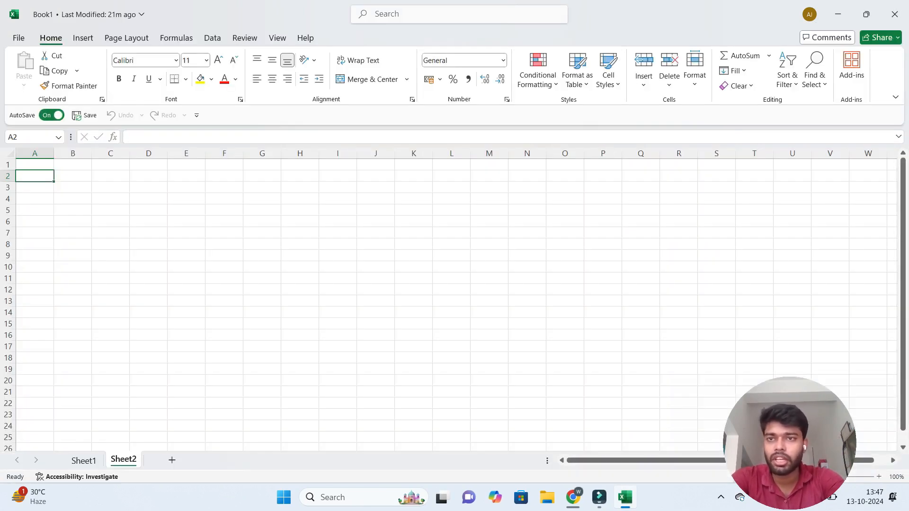
drag(35, 165, 148, 165)
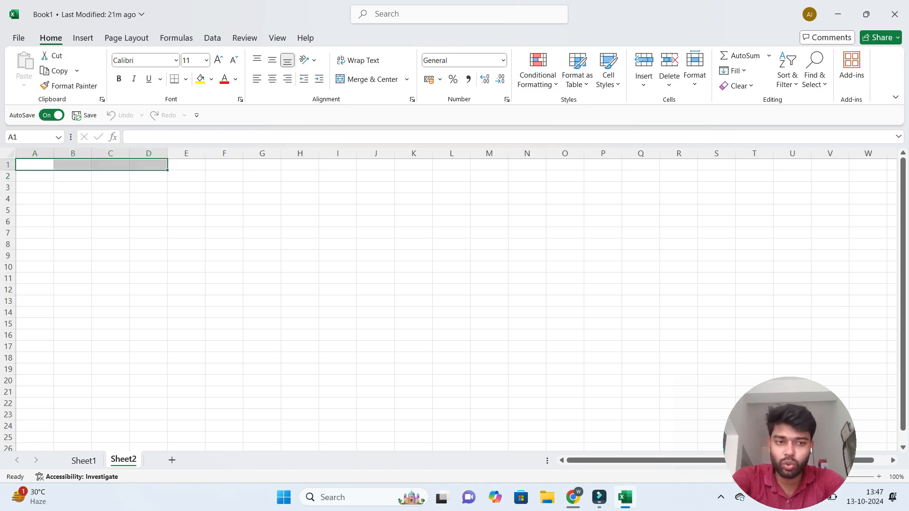
drag(76, 170, 224, 167)
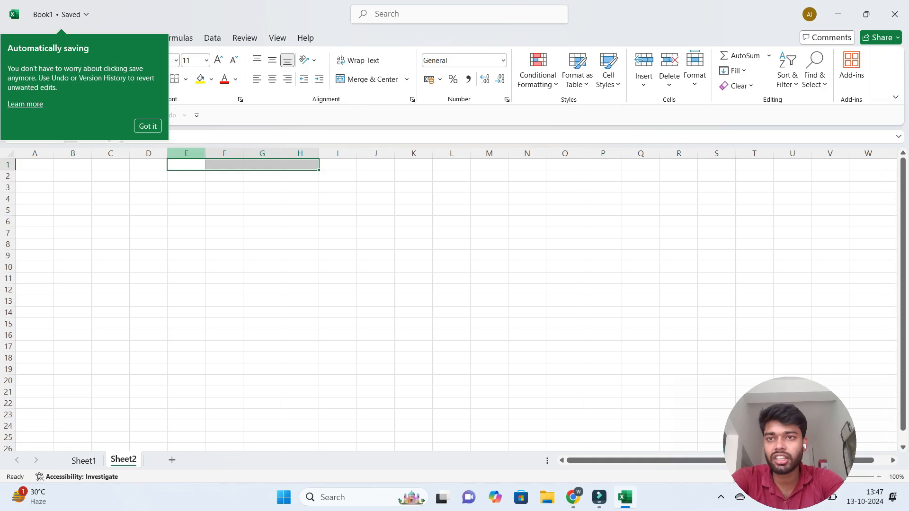
click(148, 126)
click(84, 461)
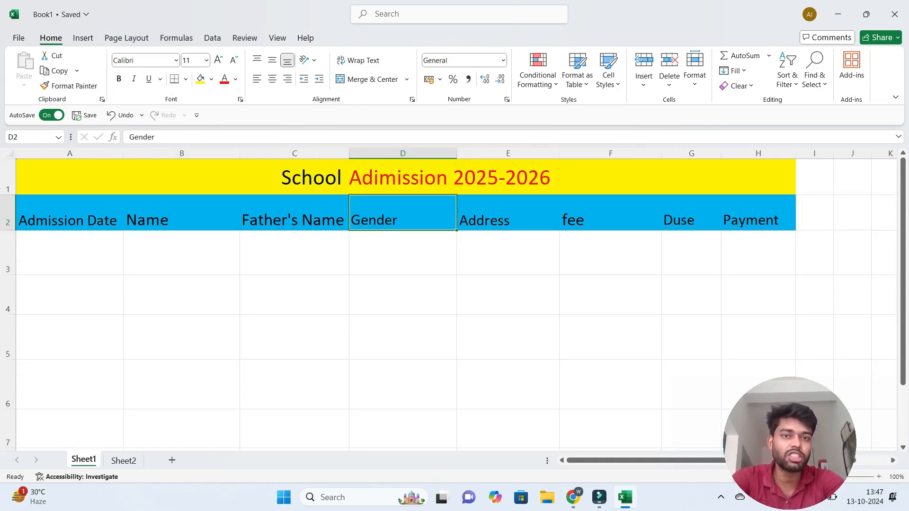
Fill the title row cells A1:H1 with standard yellow
click(610, 177)
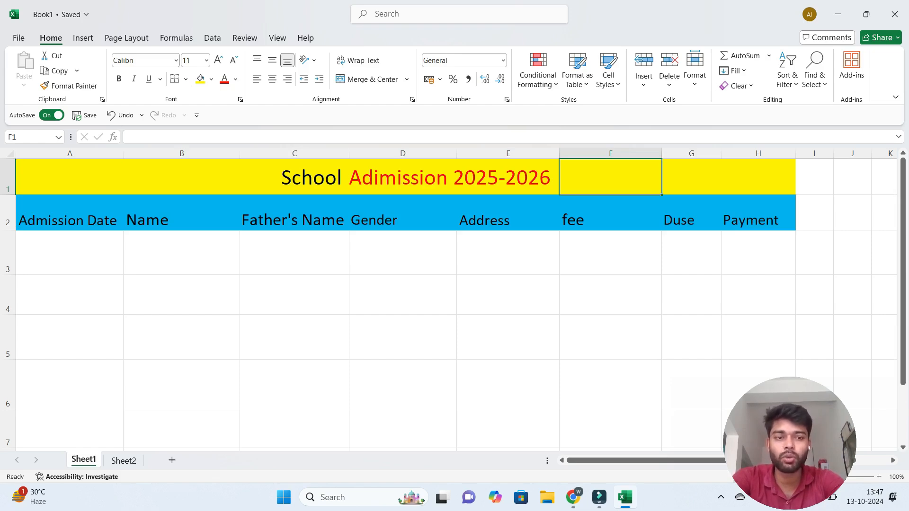
click(181, 178)
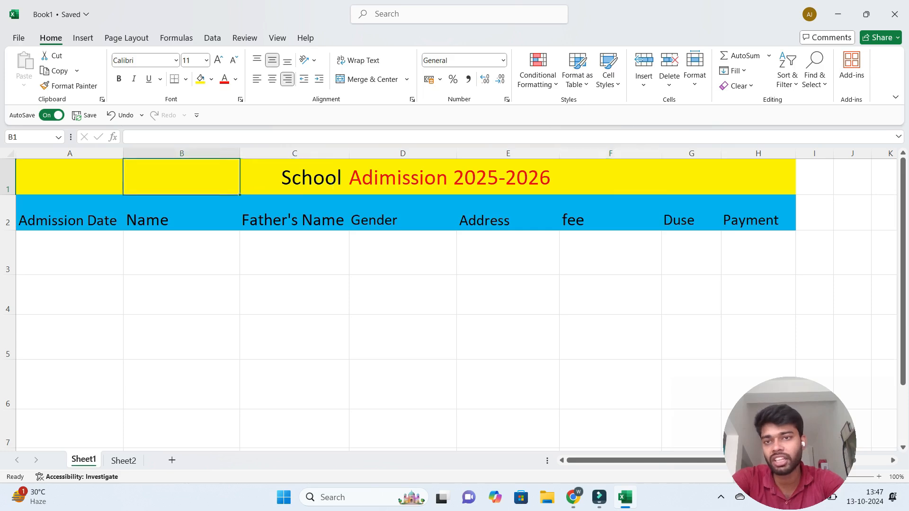
drag(70, 177, 776, 178)
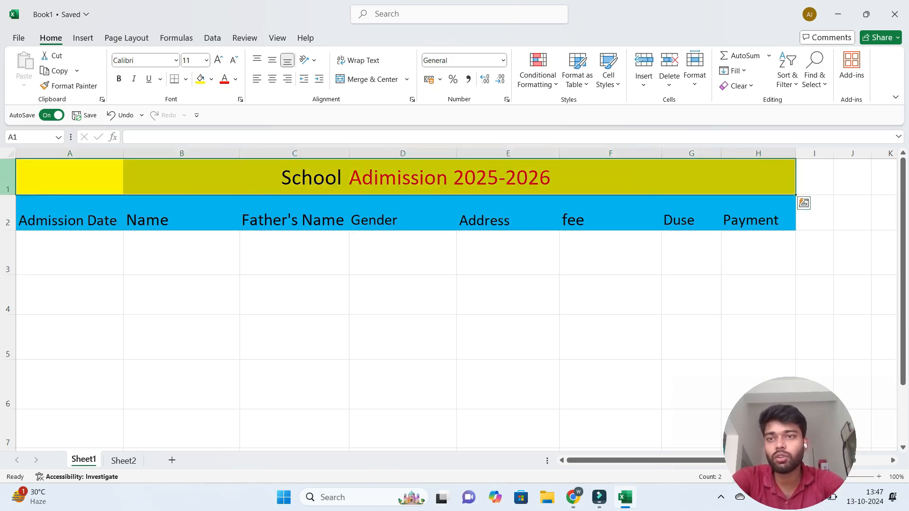
click(70, 177)
drag(70, 177, 758, 177)
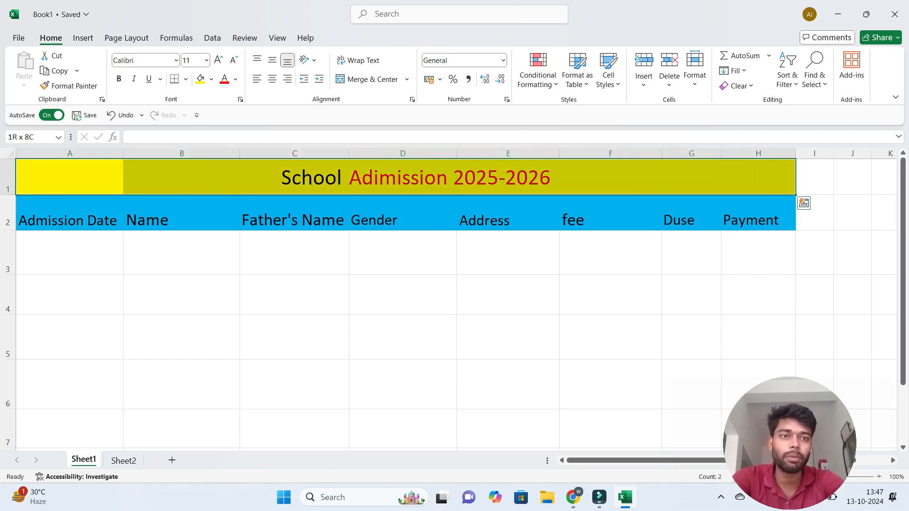
click(211, 79)
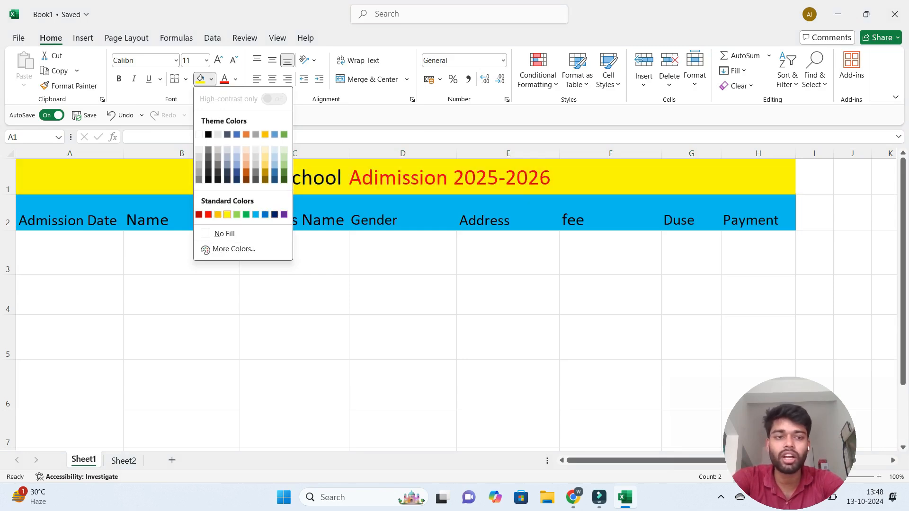
click(227, 214)
click(295, 177)
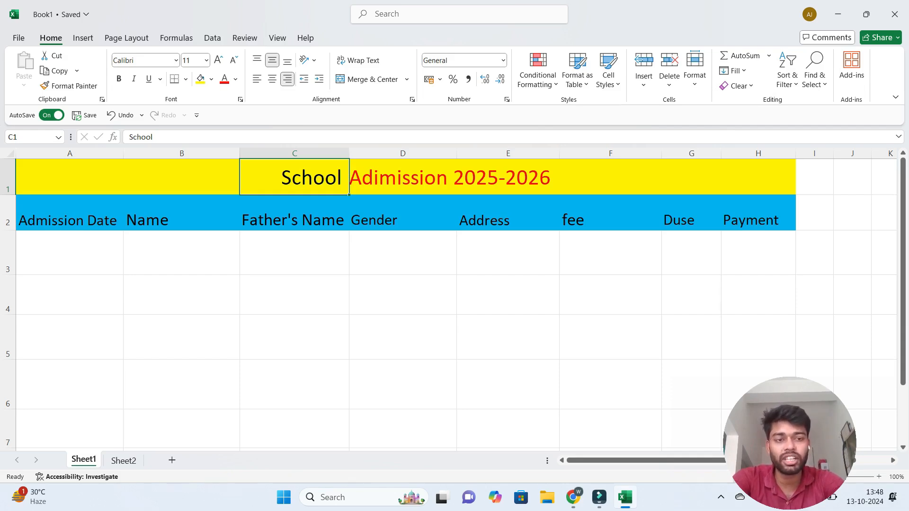
Select the header cells A2:H2, from Admission Date to Payment
click(69, 212)
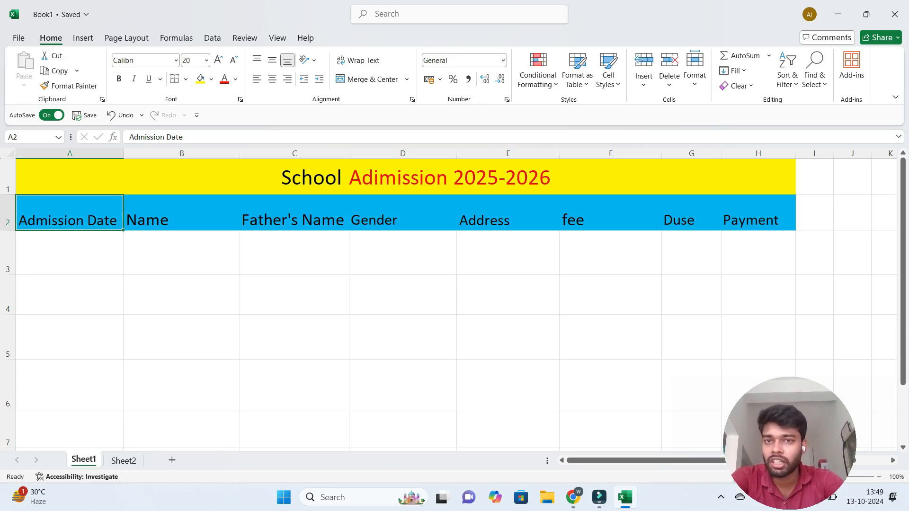
key(shift+Right)
key(shift+Right)
key(shift+Right)
key(shift+Right)
key(shift+Right)
key(shift+Right)
key(shift+Right)
key(shift+Right)
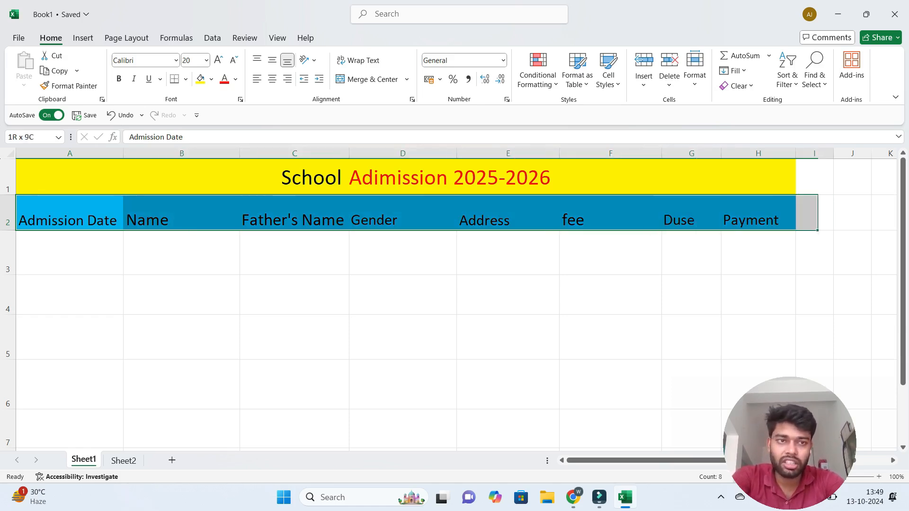
key(shift+Left)
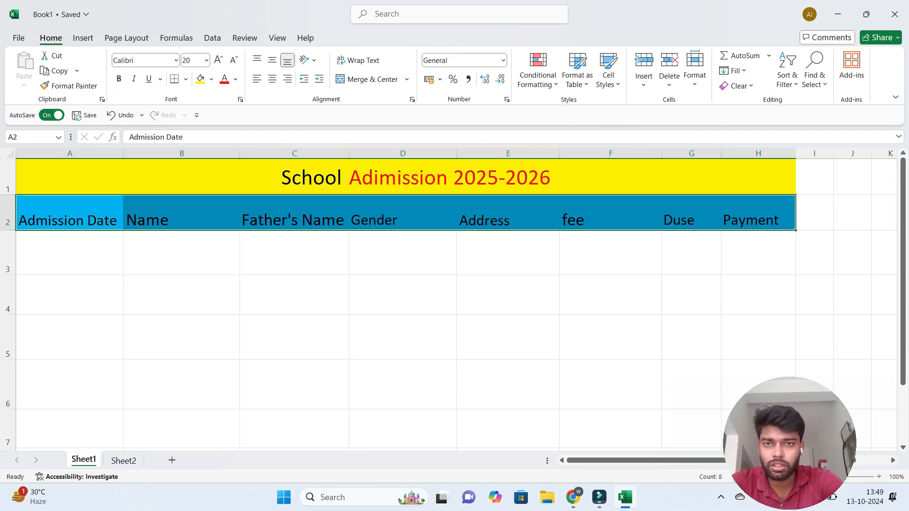
key(Down)
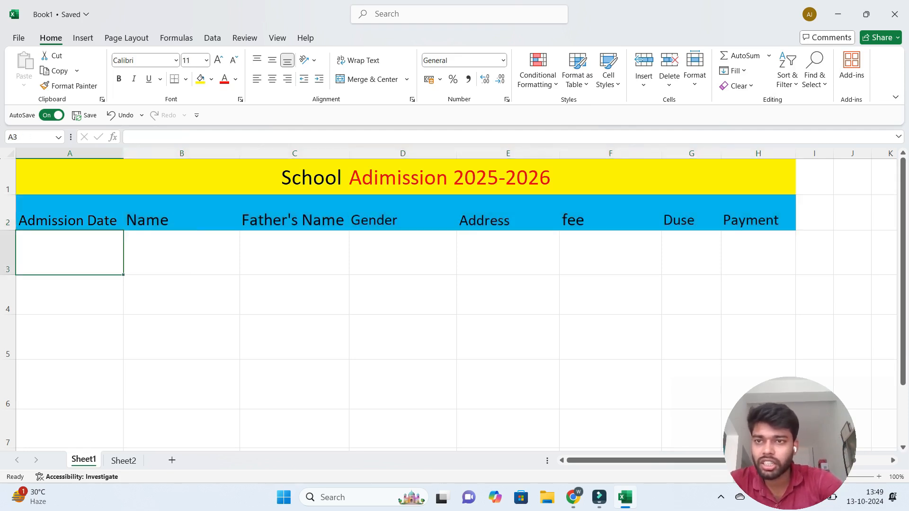
key(Up)
key(shift+Right)
key(shift+Right)
key(shift+Right)
key(shift+Right)
key(shift+Right)
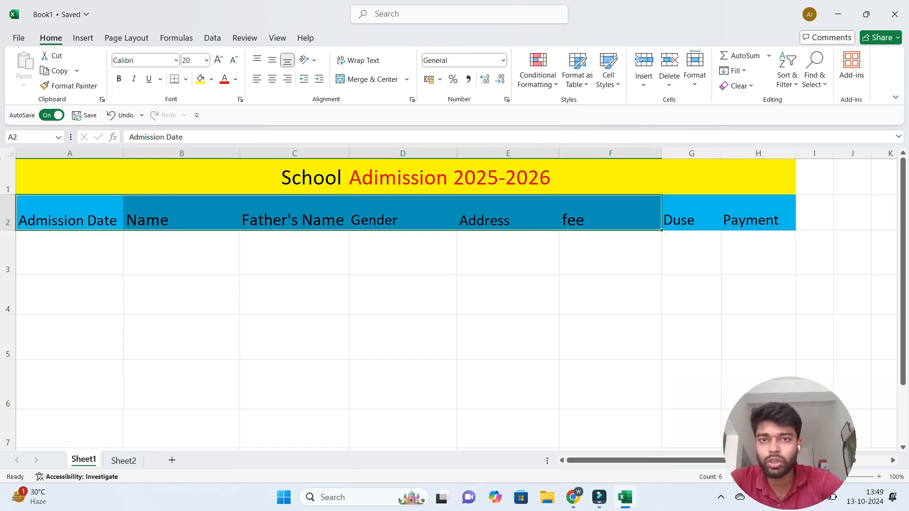
key(Right)
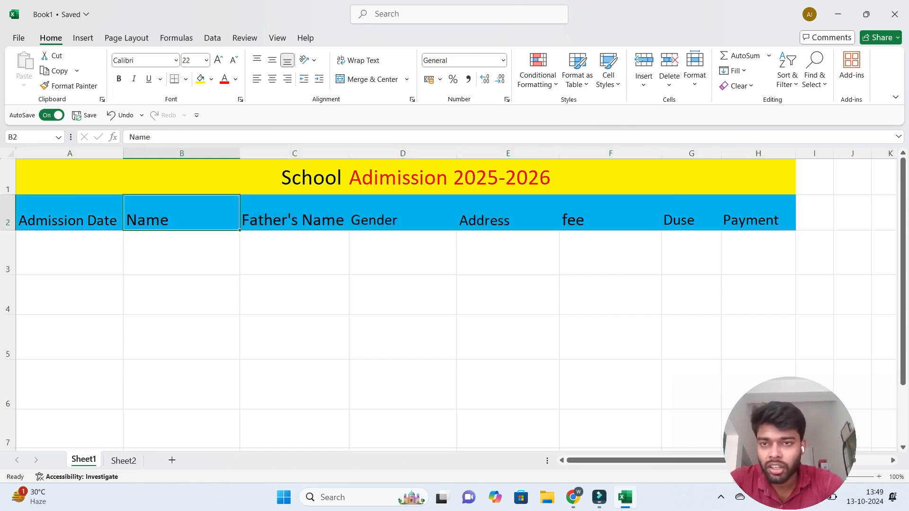
key(Down)
click(70, 213)
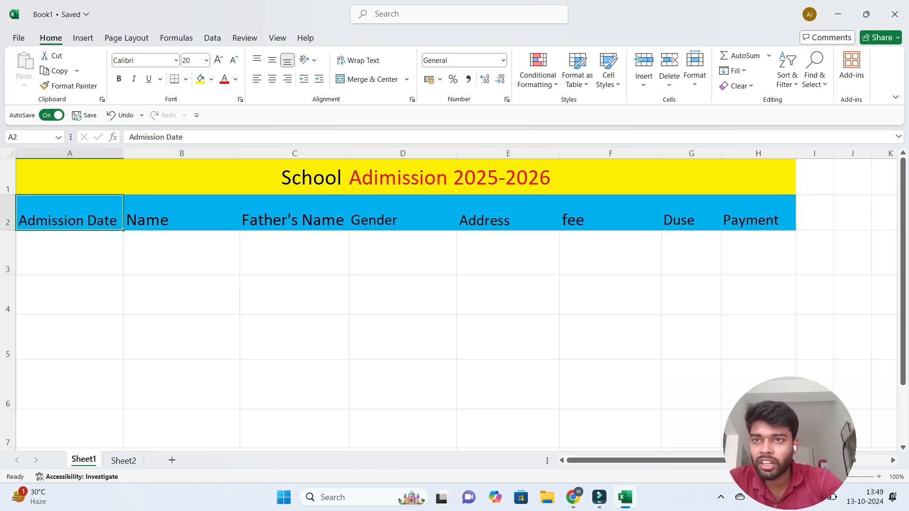
click(295, 212)
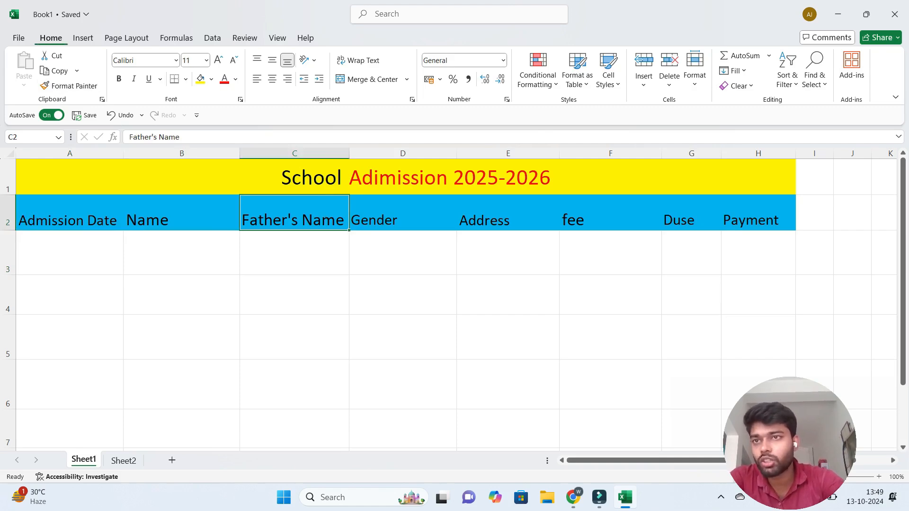
Add the Format Cells command to the Quick Access Toolbar for all documents
right_click(49, 41)
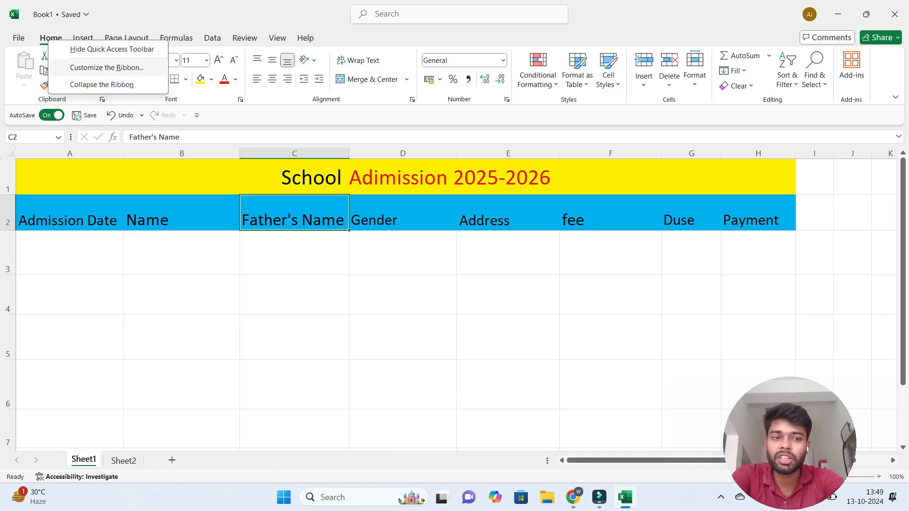
click(106, 67)
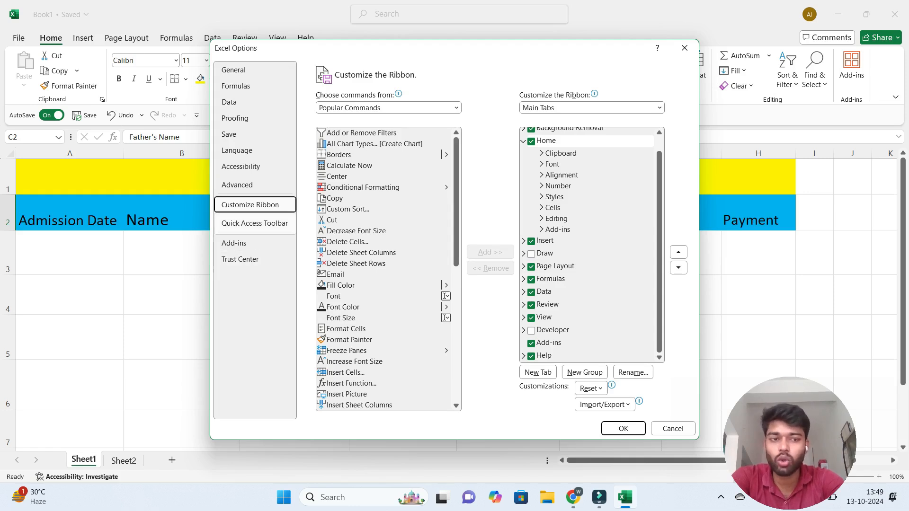
click(254, 223)
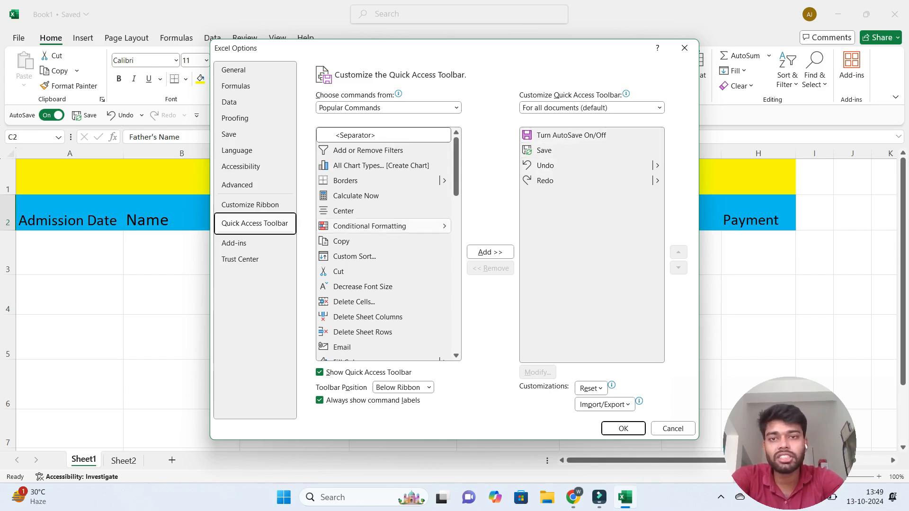
scroll(384, 226, down, 5)
scroll(383, 256, up, 1)
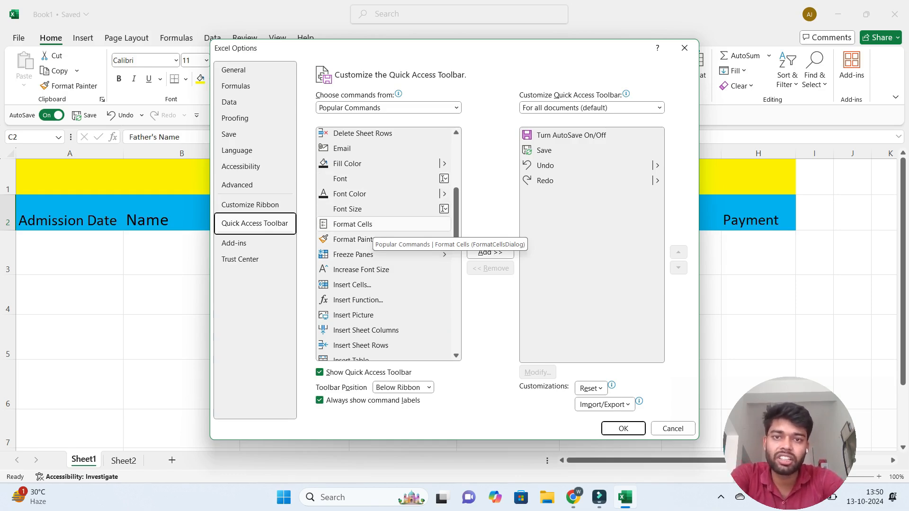
click(372, 226)
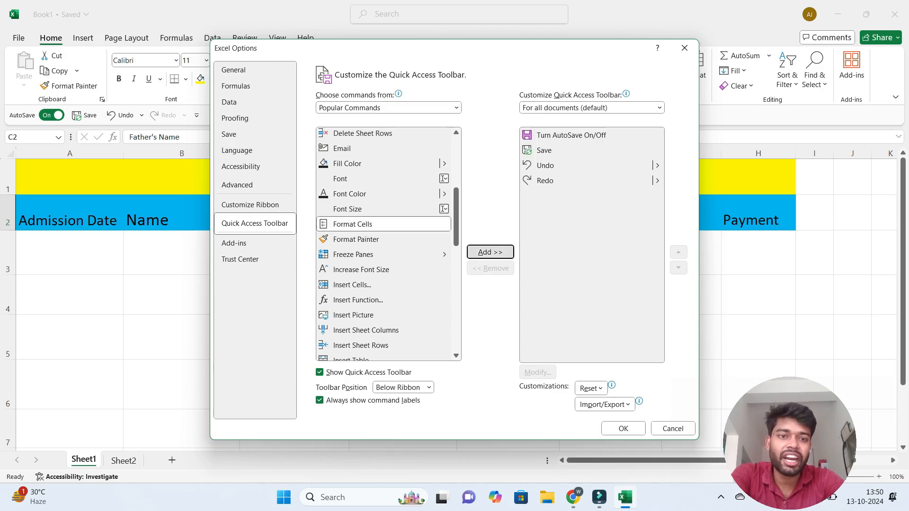
click(490, 252)
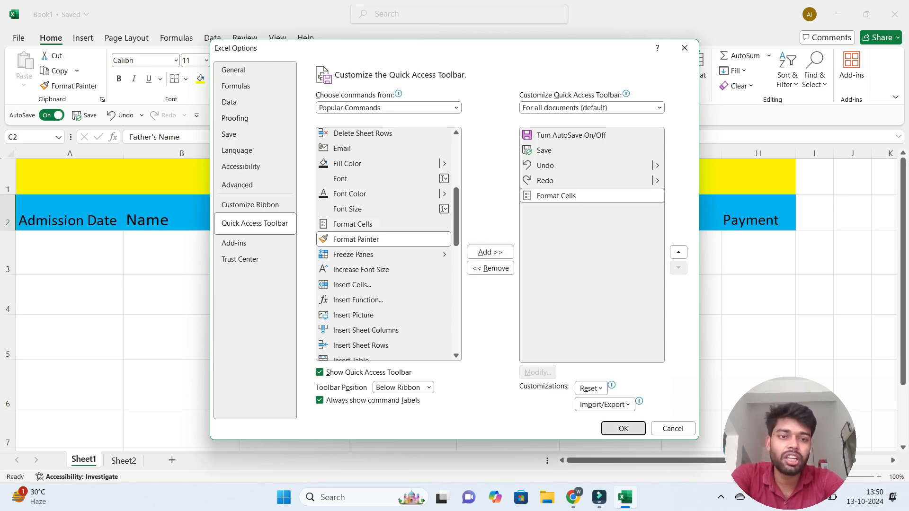
click(623, 429)
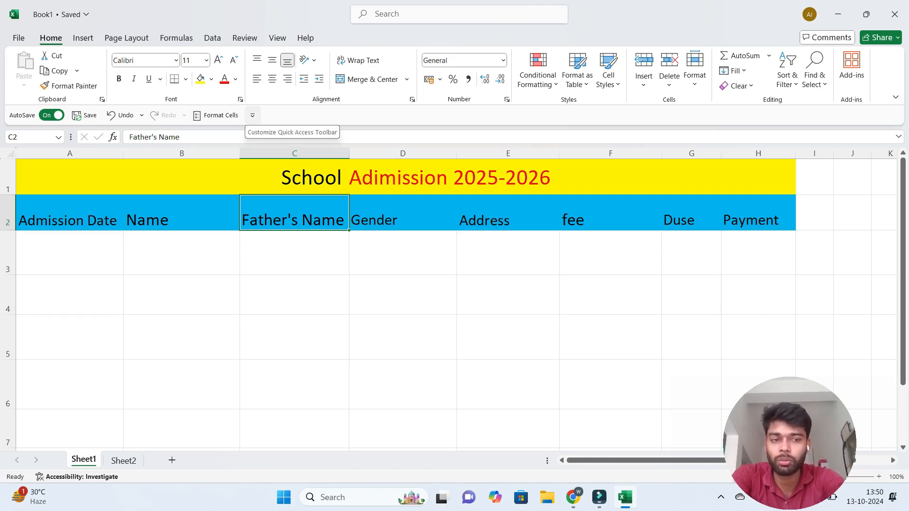
View the Format Cells dialog for the header cells A2:H2 and close it without changes
drag(67, 213, 814, 251)
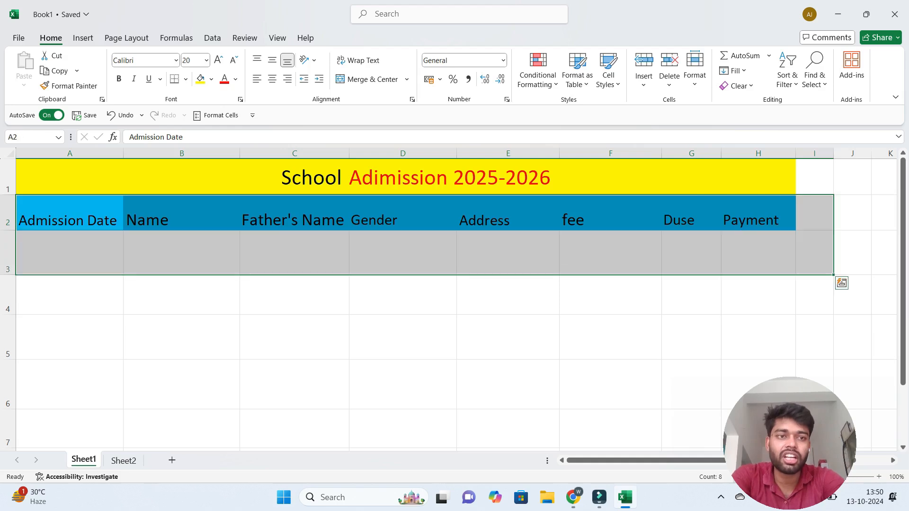
click(70, 213)
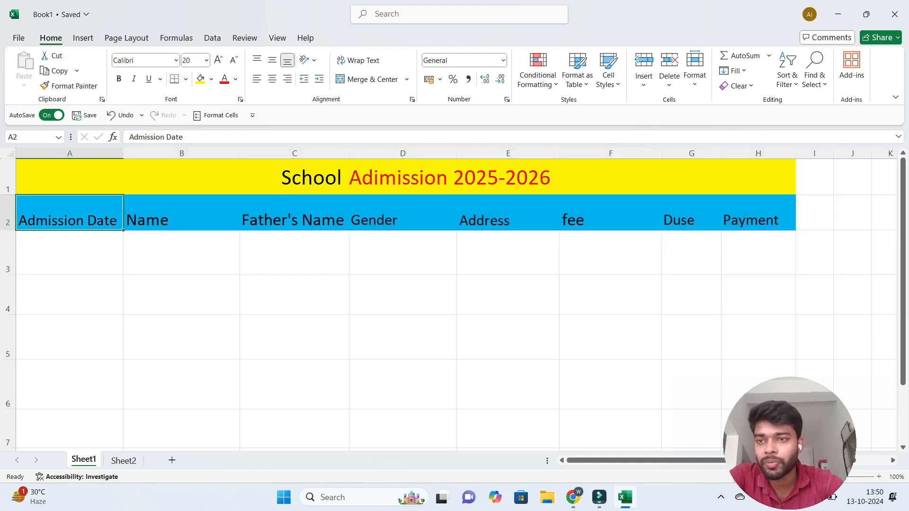
drag(69, 213, 758, 213)
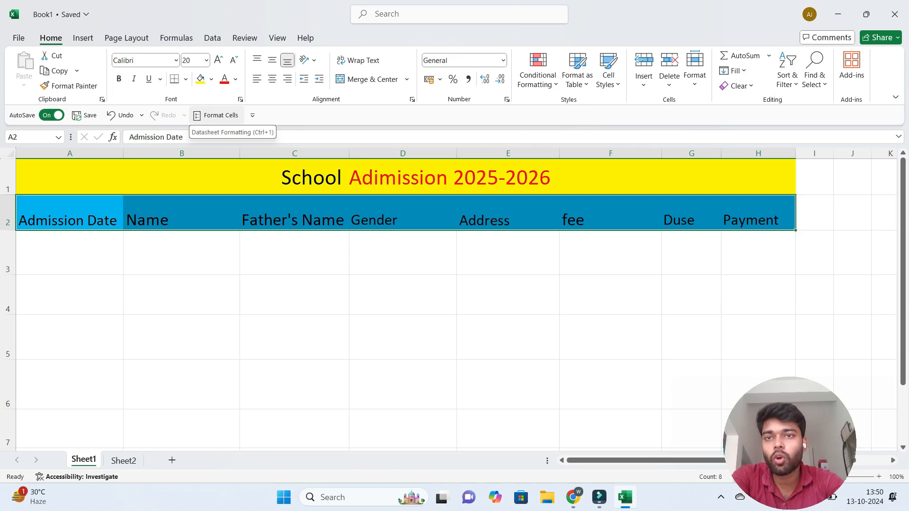
click(215, 116)
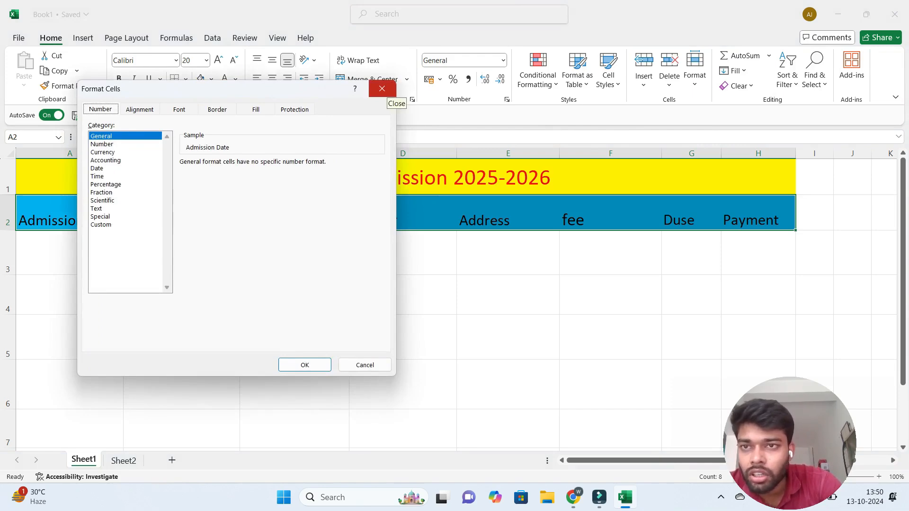
click(382, 89)
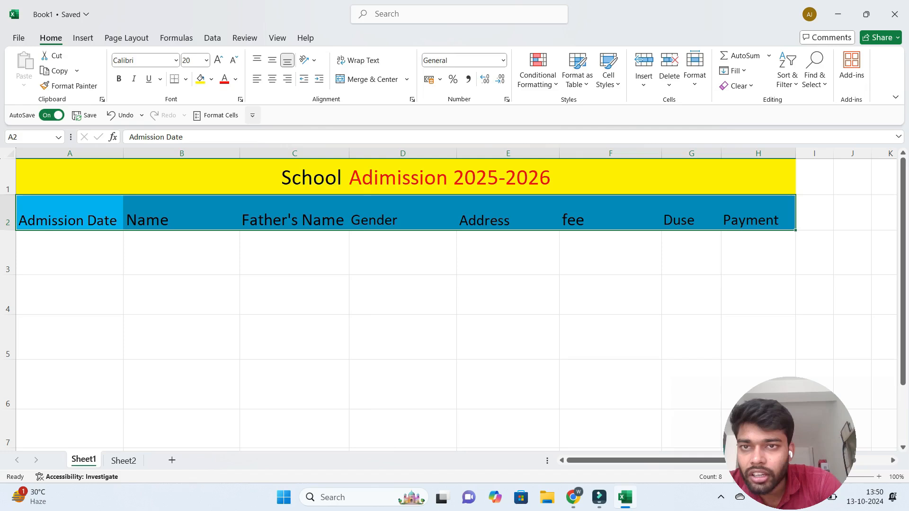
click(253, 115)
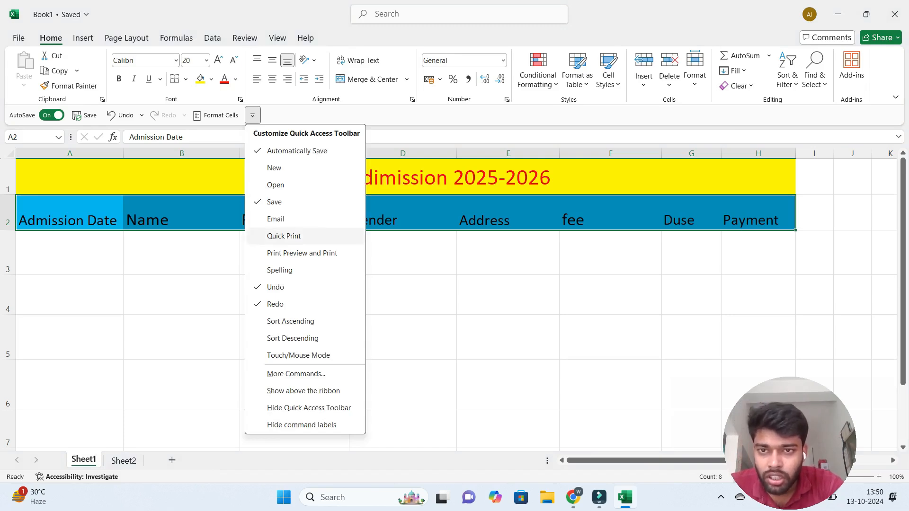
click(154, 136)
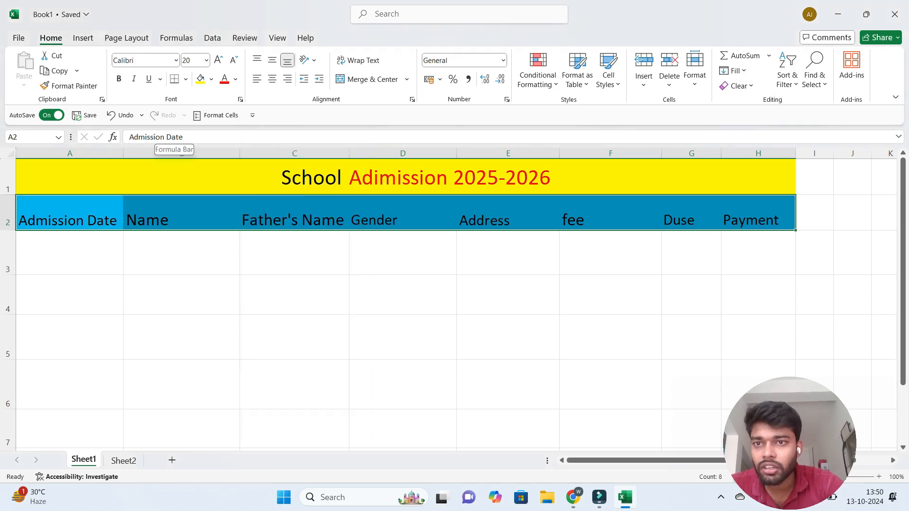
click(175, 211)
click(295, 213)
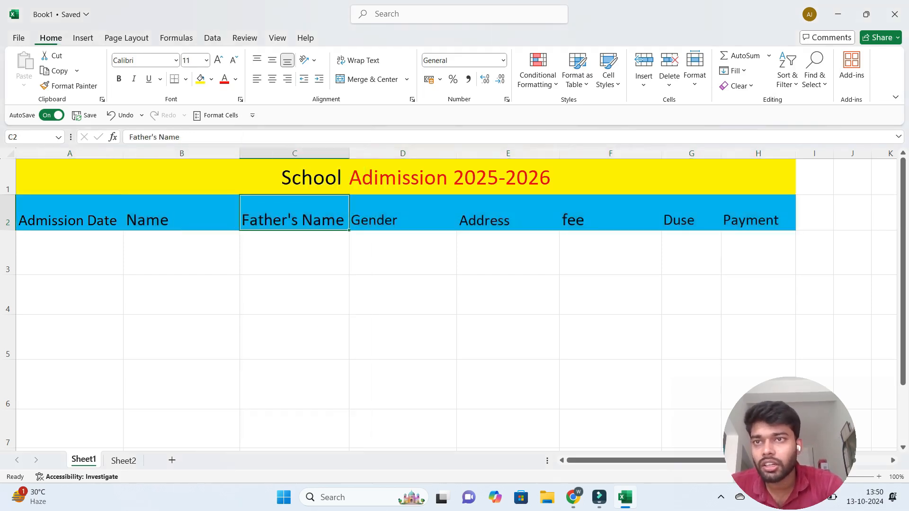
Open the Quick Access Toolbar customization options and list all available commands
click(83, 38)
right_click(91, 37)
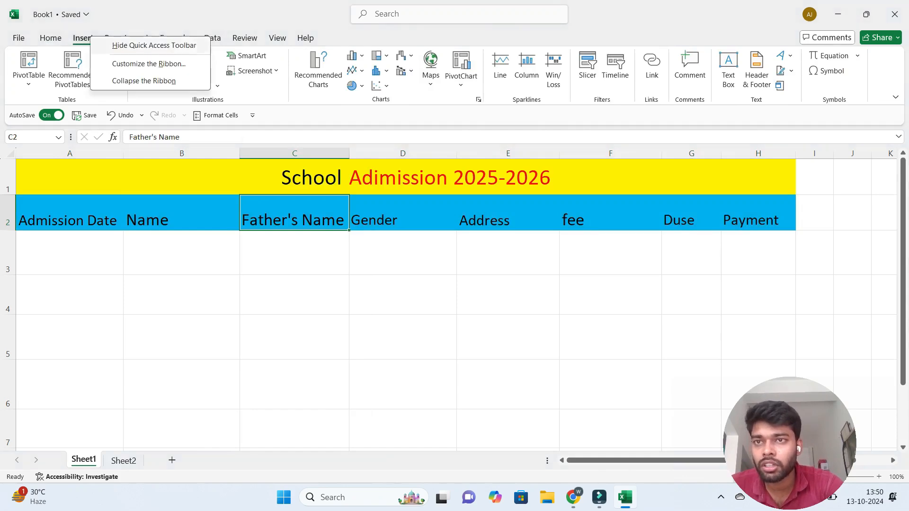
click(148, 63)
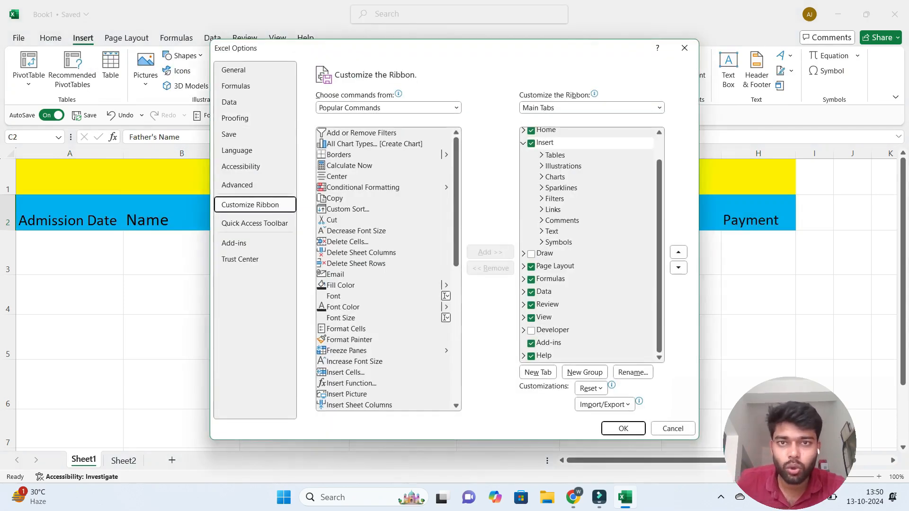
click(456, 107)
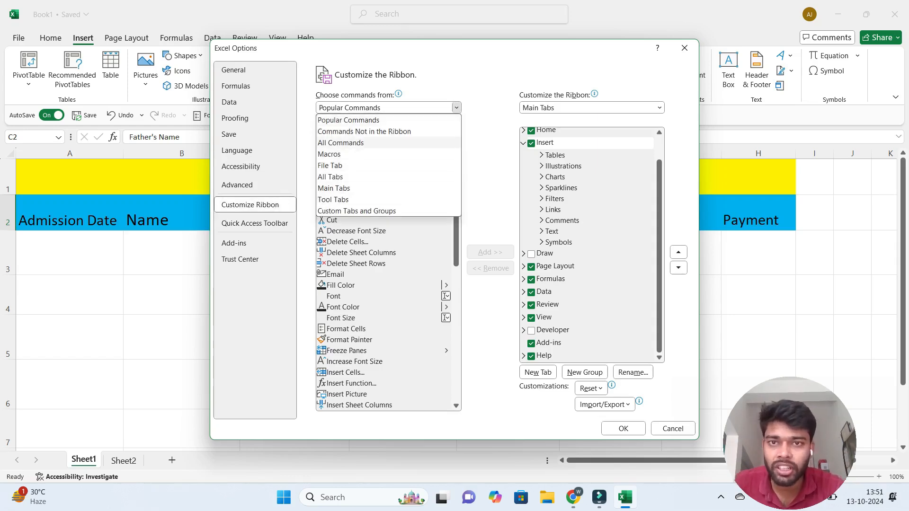
click(341, 143)
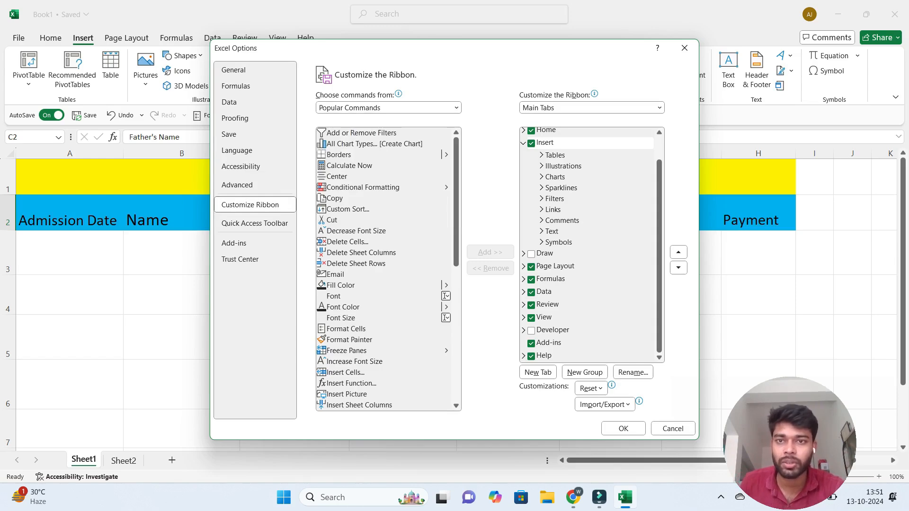
click(255, 223)
click(456, 107)
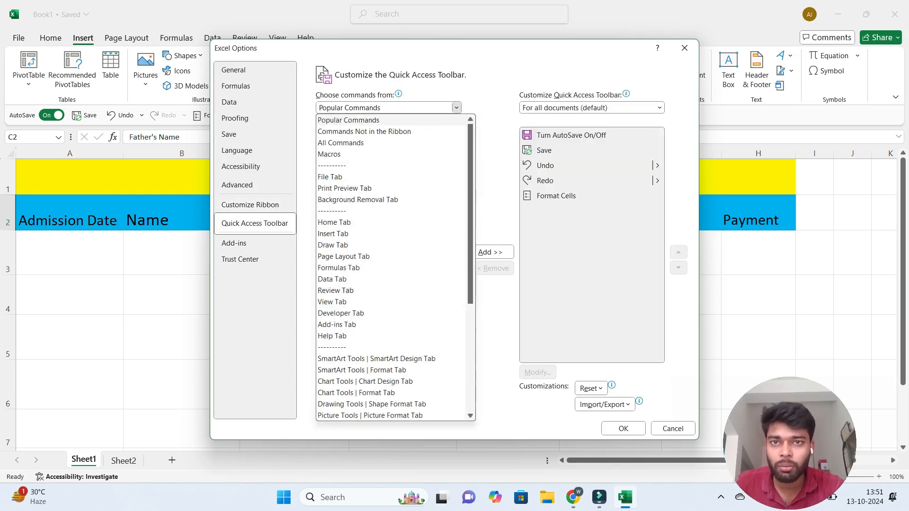
click(341, 143)
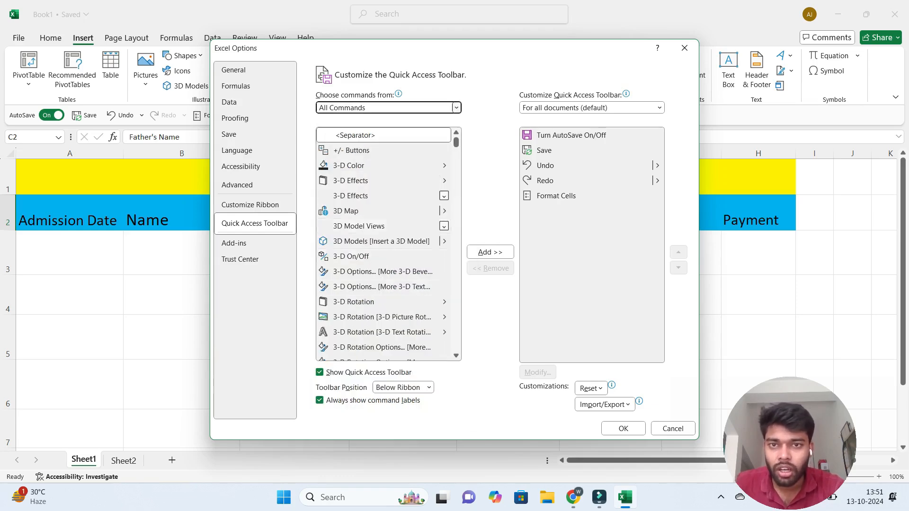
Add the Form... command from the full command list to the Quick Access Toolbar for all documents
scroll(402, 284, down, 20)
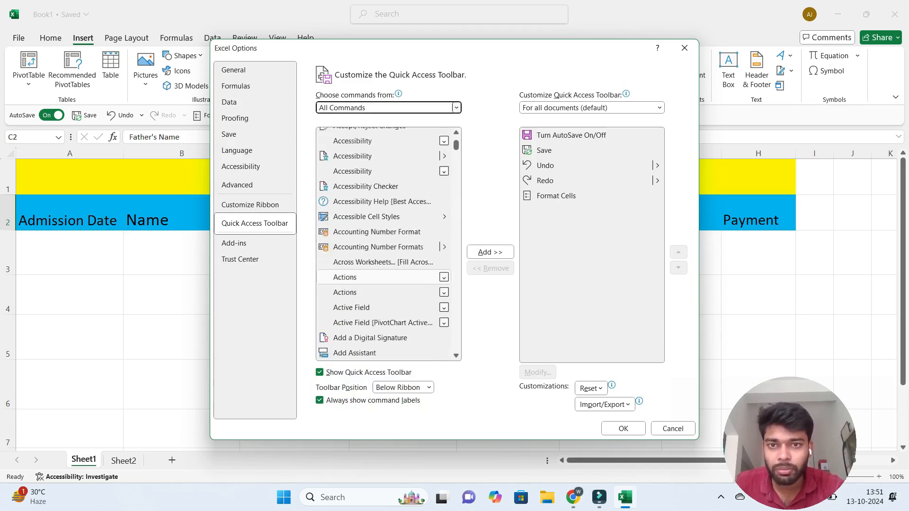
scroll(384, 285, down, 20)
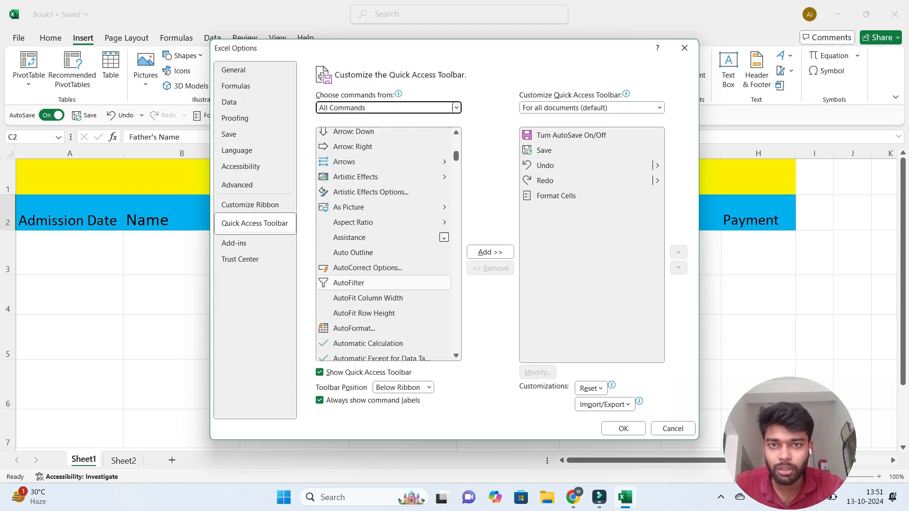
scroll(384, 285, down, 20)
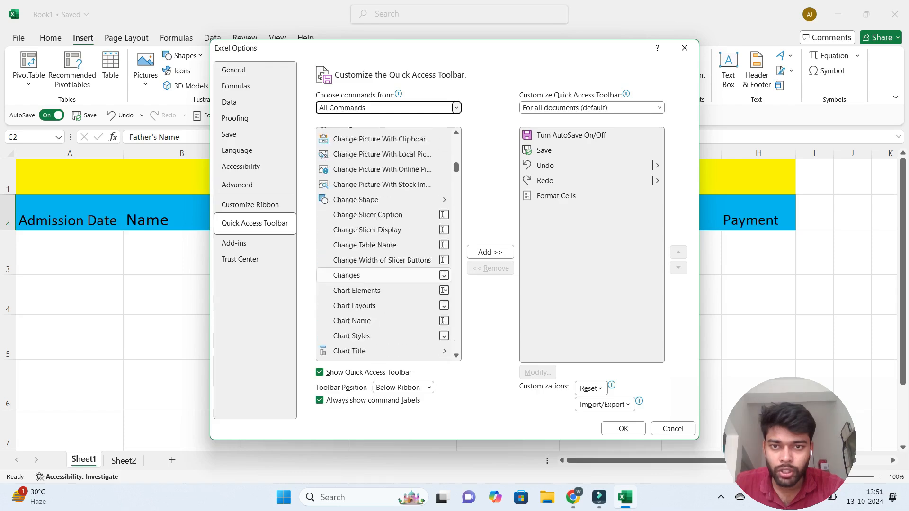
scroll(384, 284, down, 20)
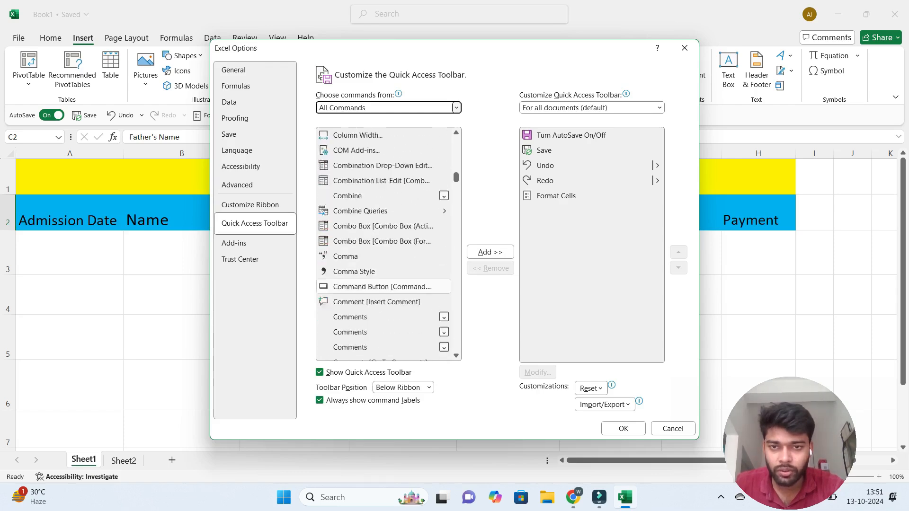
scroll(384, 285, down, 20)
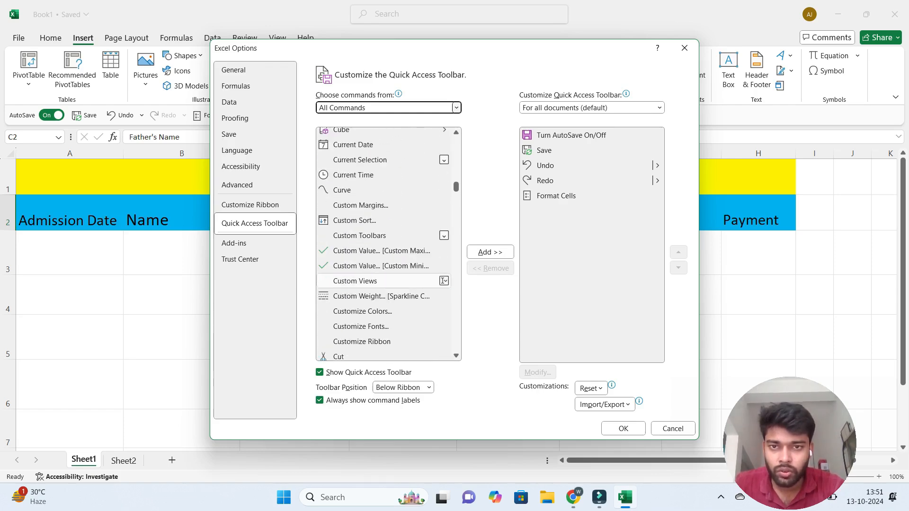
scroll(383, 265, down, 20)
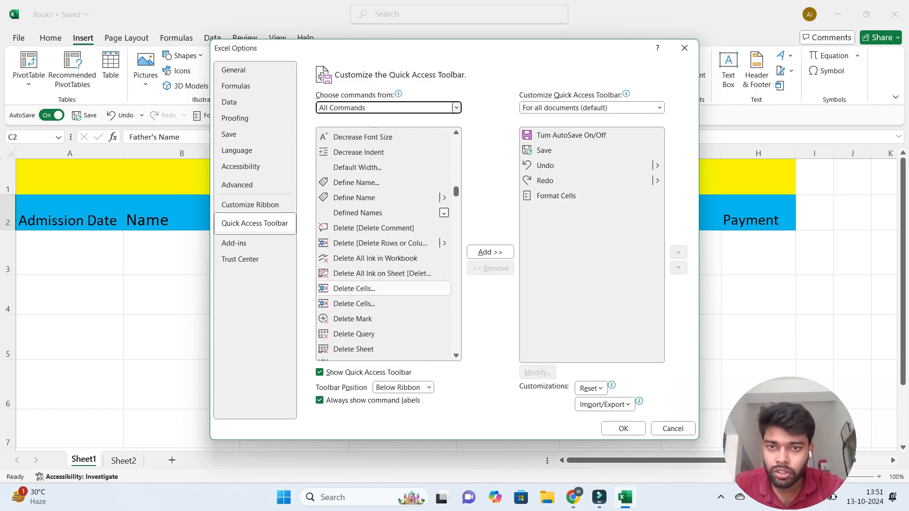
scroll(383, 256, down, 20)
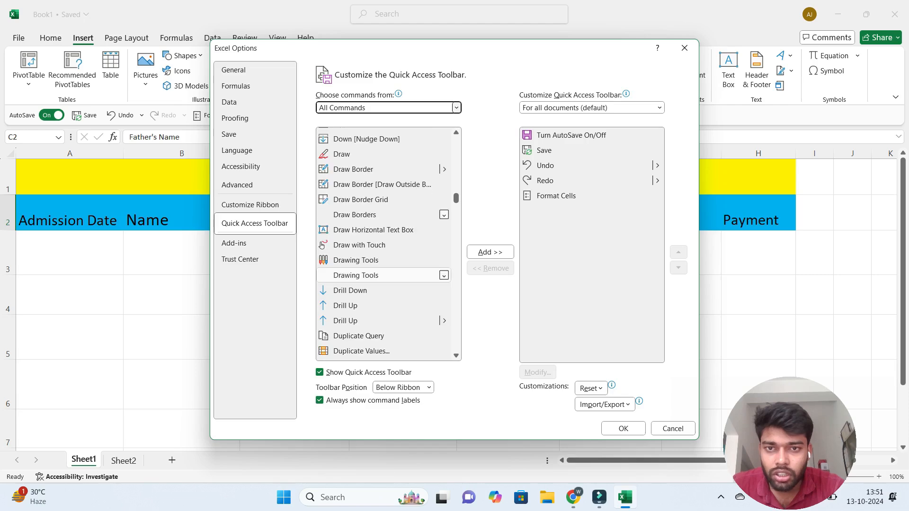
scroll(384, 255, down, 20)
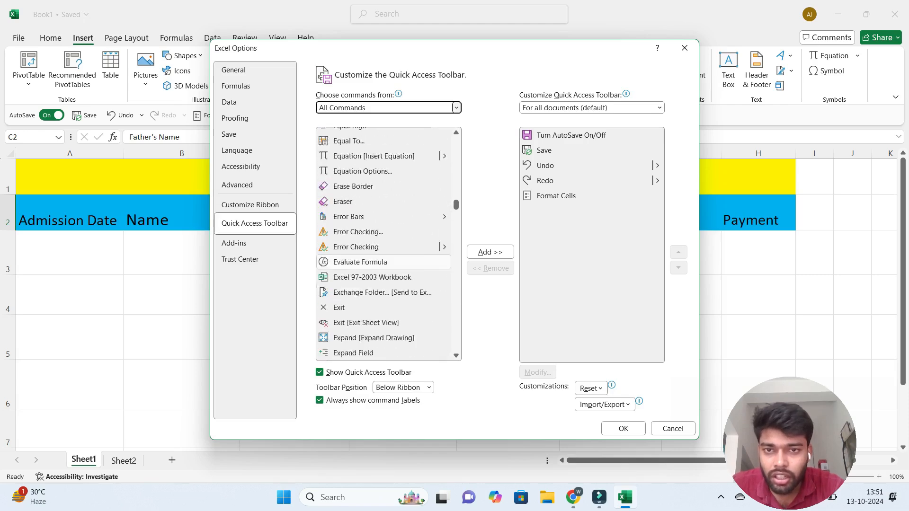
scroll(384, 294, down, 8)
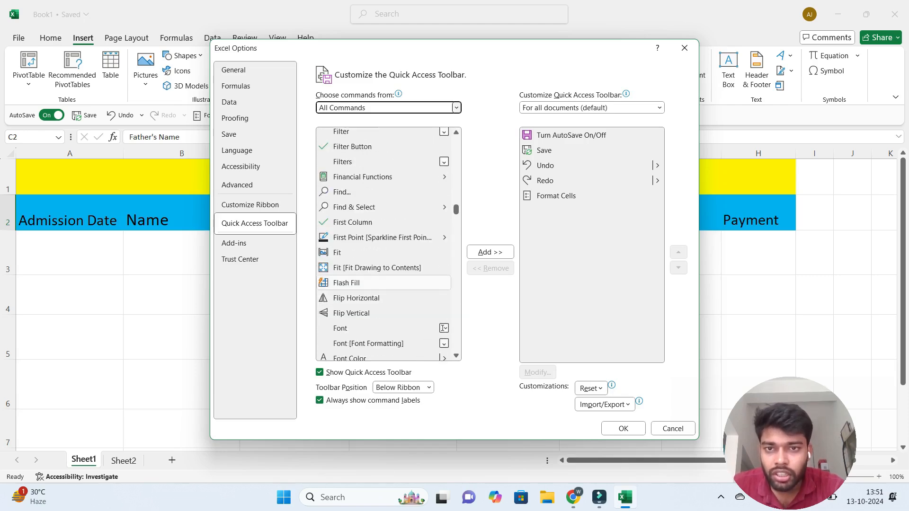
scroll(383, 289, down, 2)
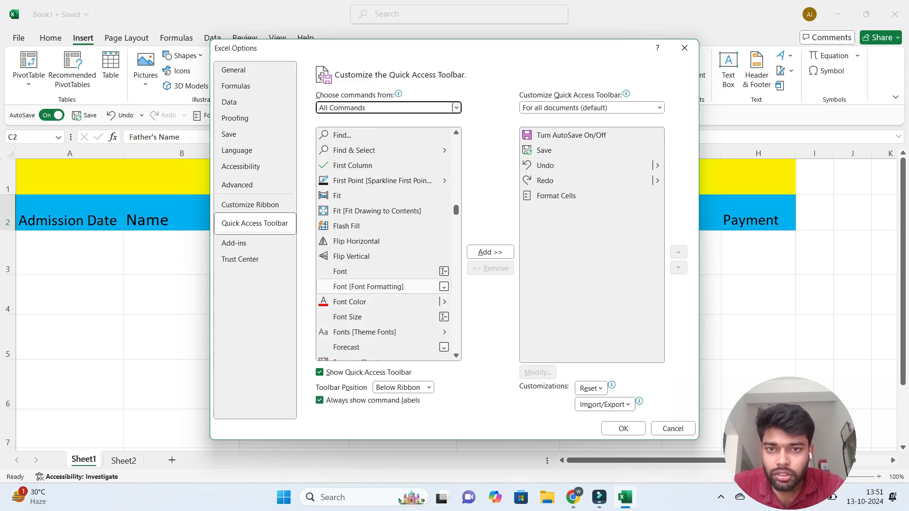
scroll(383, 317, down, 4)
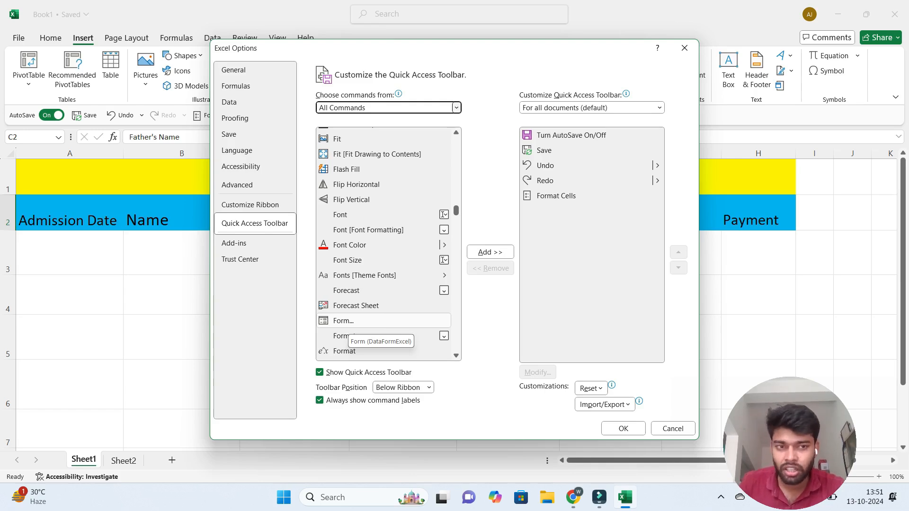
click(348, 323)
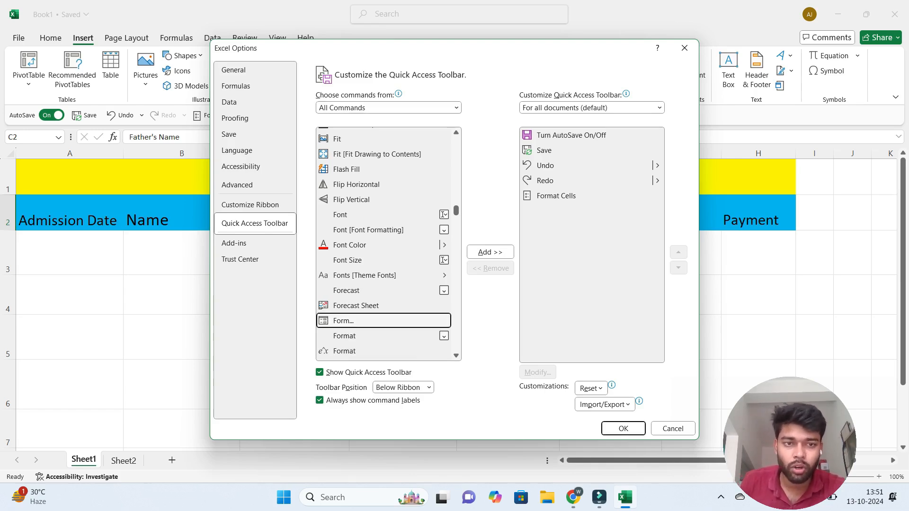
click(490, 252)
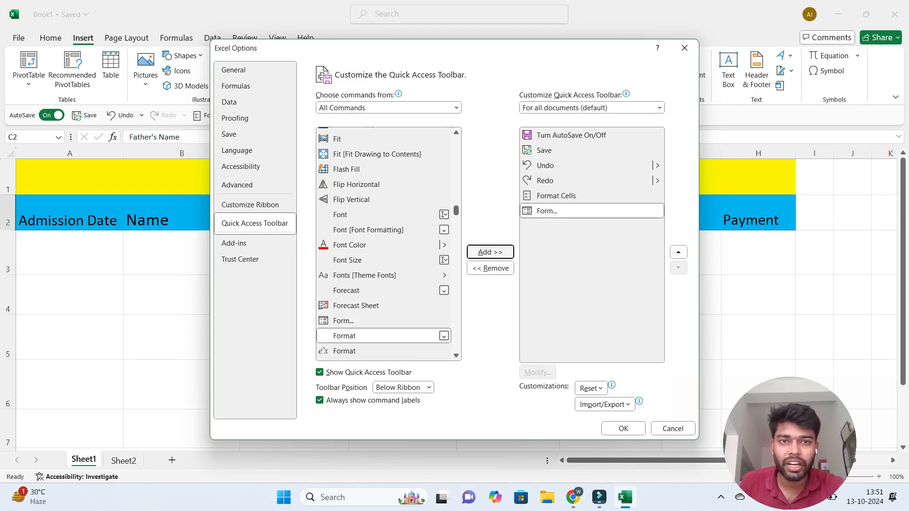
click(623, 428)
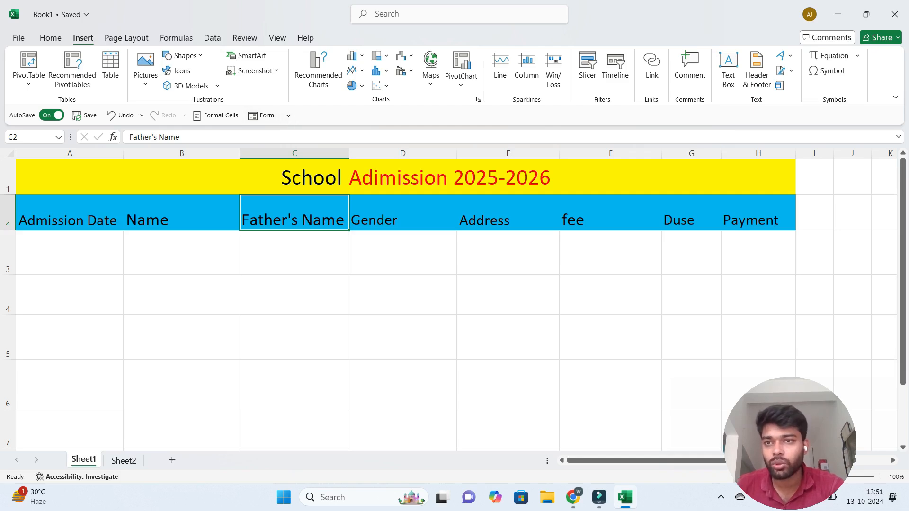
Open the data entry form for header cells A2:H2, using that row as labels, and move it below the headers
click(70, 213)
drag(70, 213, 782, 215)
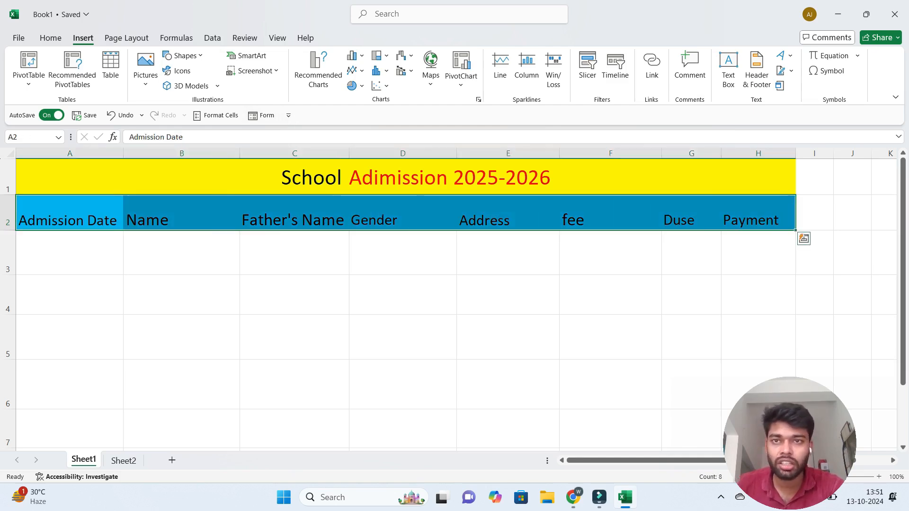
click(289, 115)
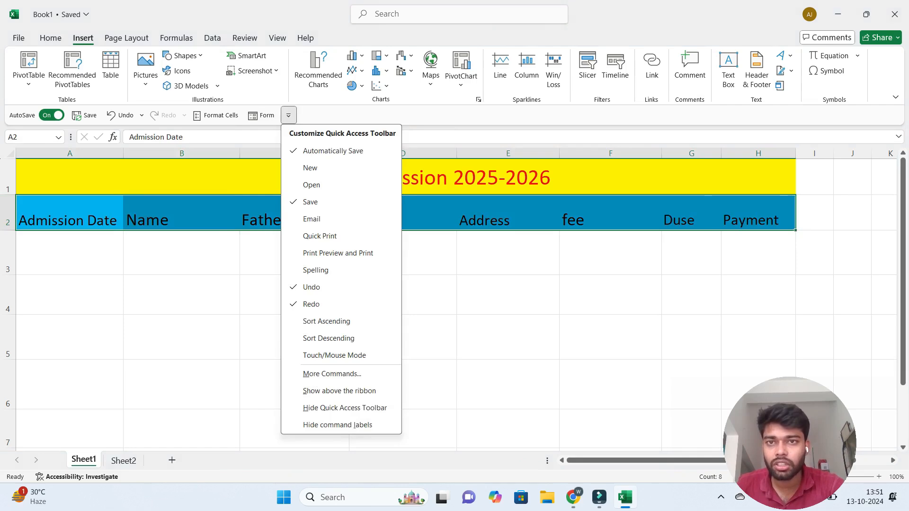
click(261, 115)
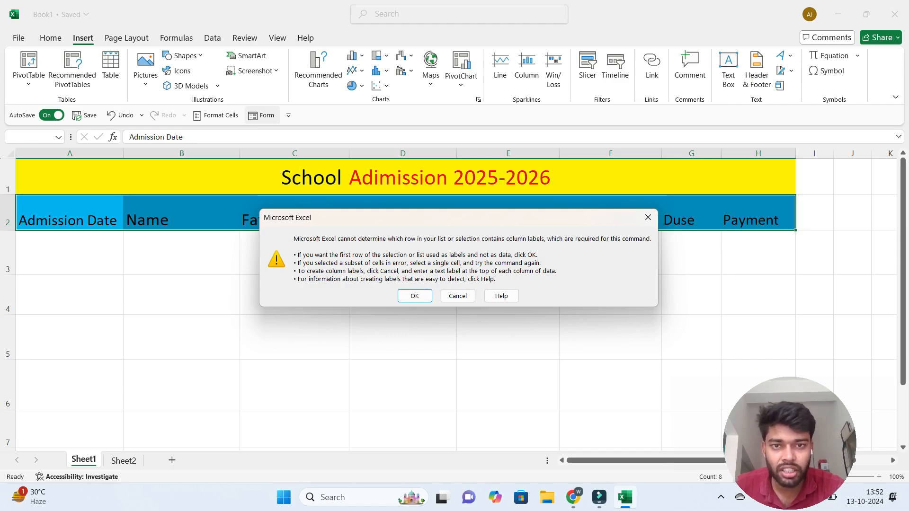
key(Return)
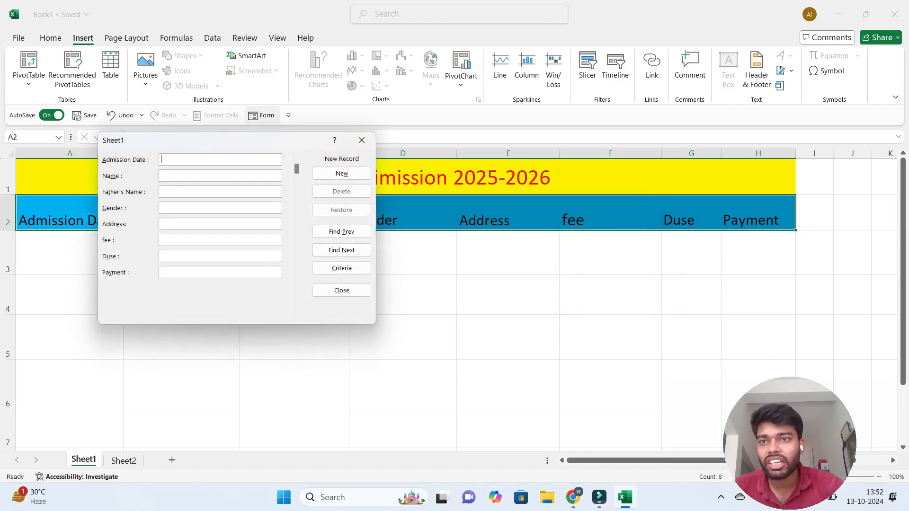
drag(149, 140, 380, 247)
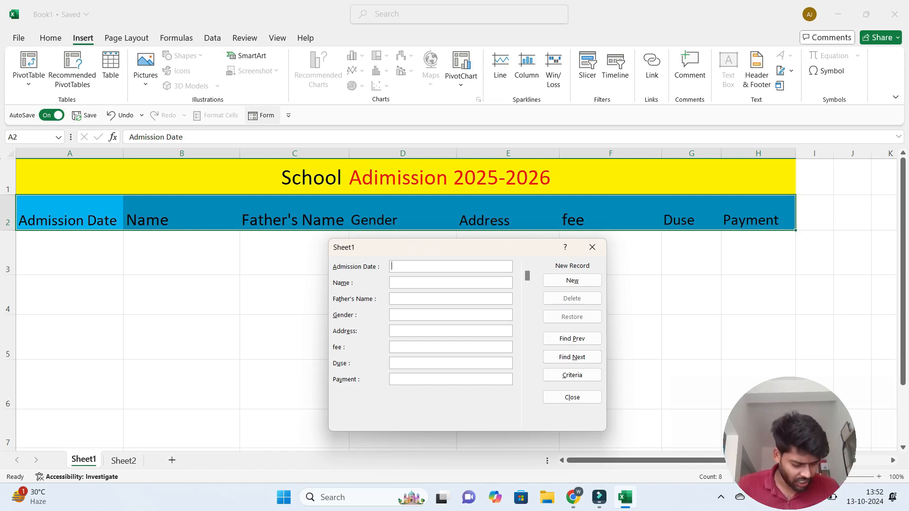
Enter 2-01-2025 as the Admission Date of the new record in the data form
text(2)
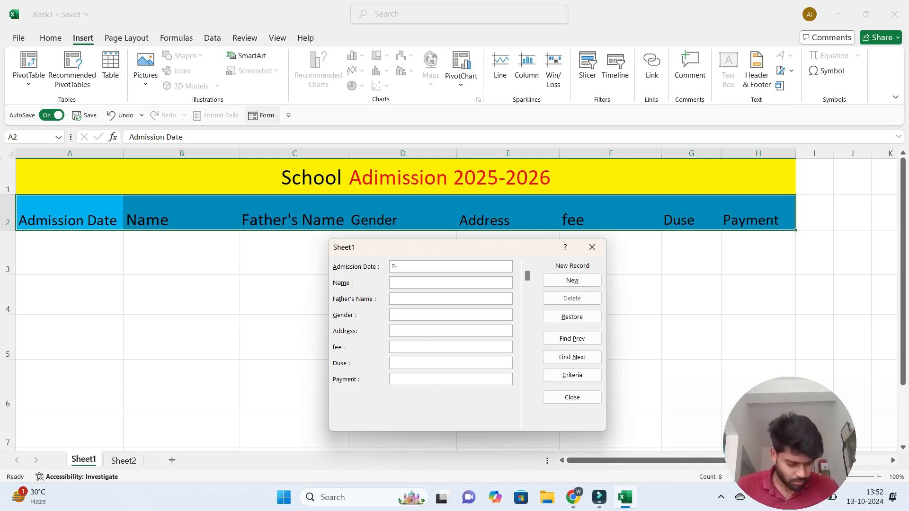
text(-5-20)
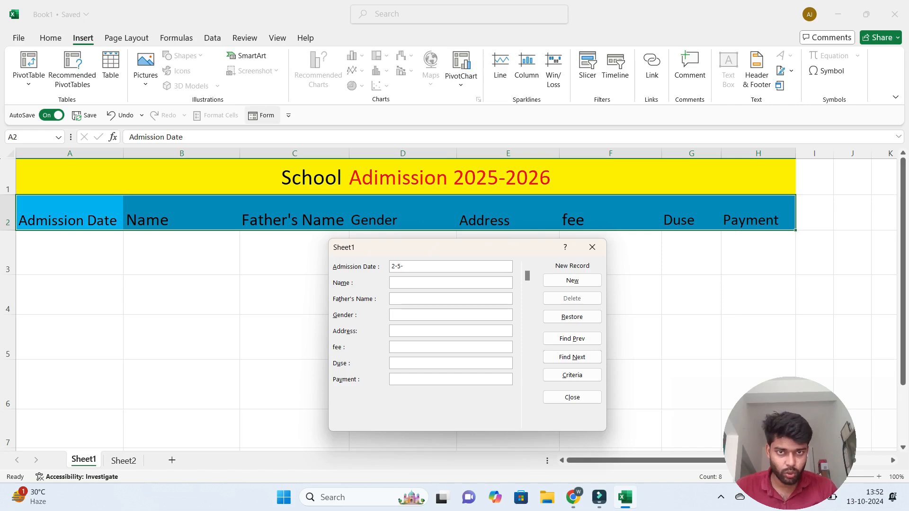
key(BackSpace)
text(01)
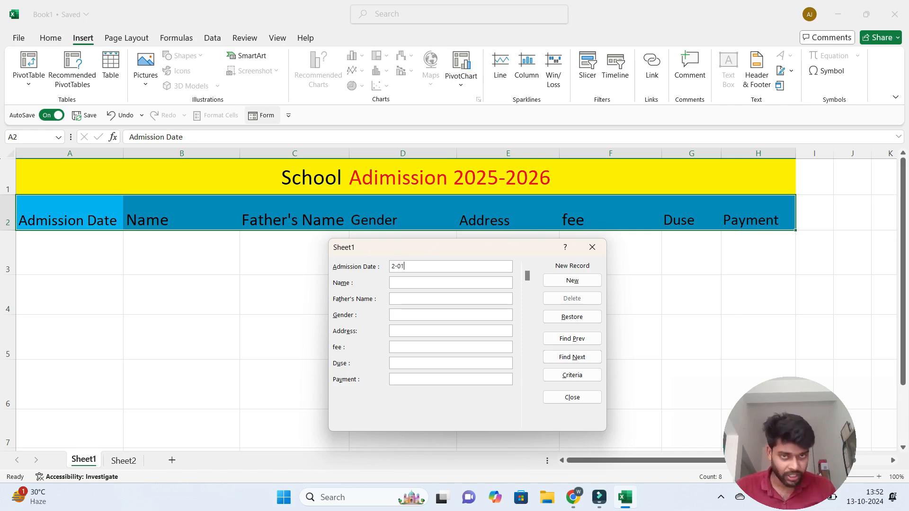
text(-202)
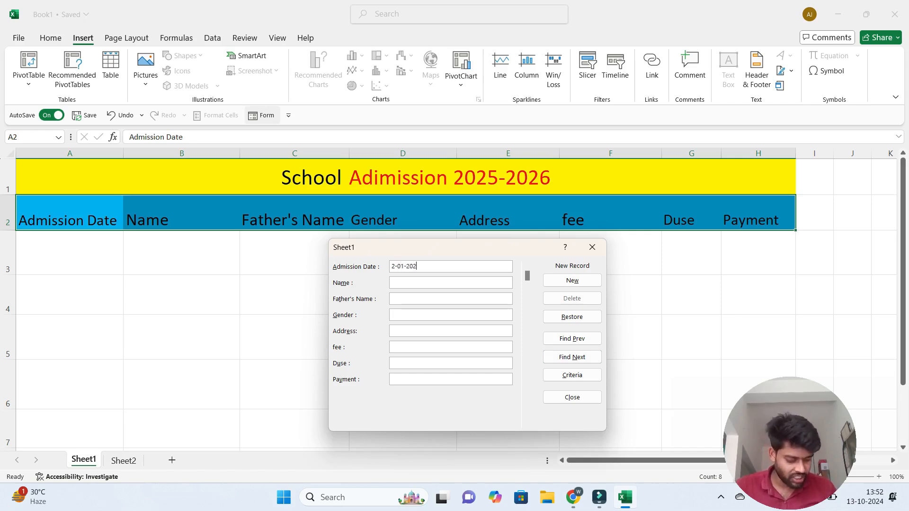
text(5)
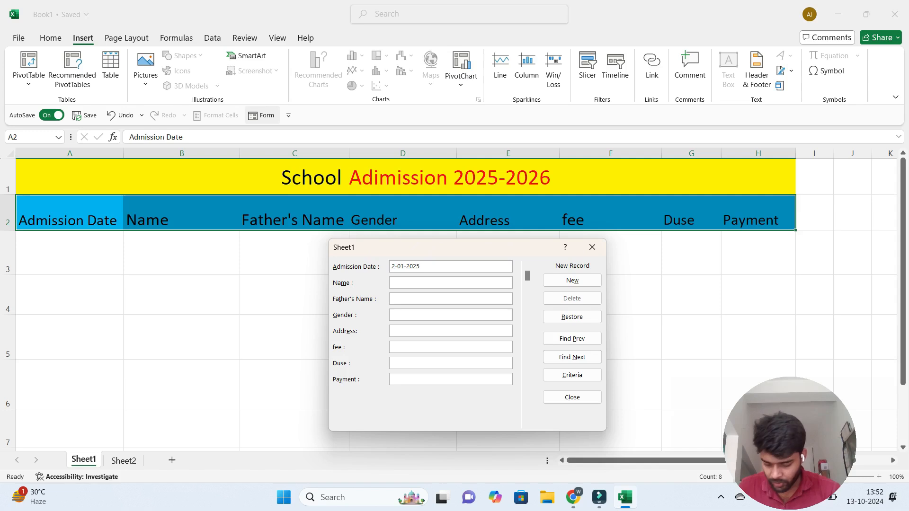
Fill in the student's name and the father's name, and enter male as the gender in the new record
text(mohan)
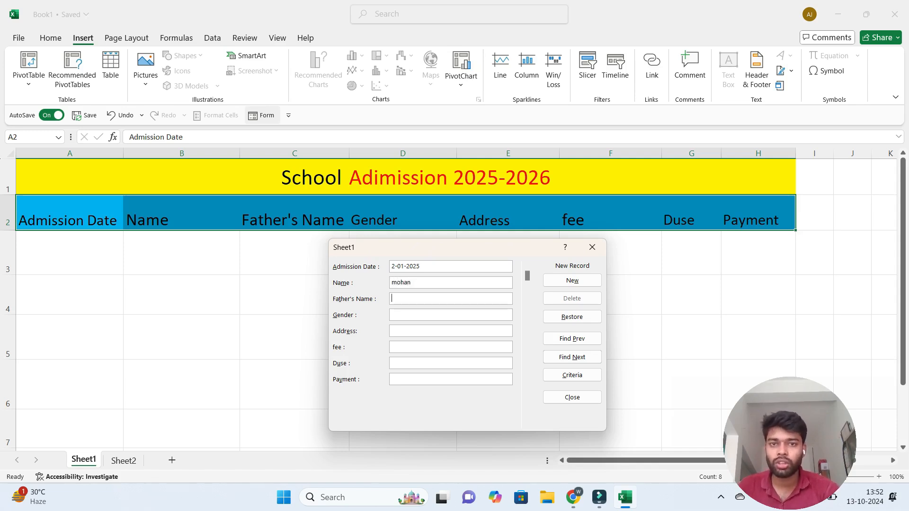
key(Tab)
text(sohan )
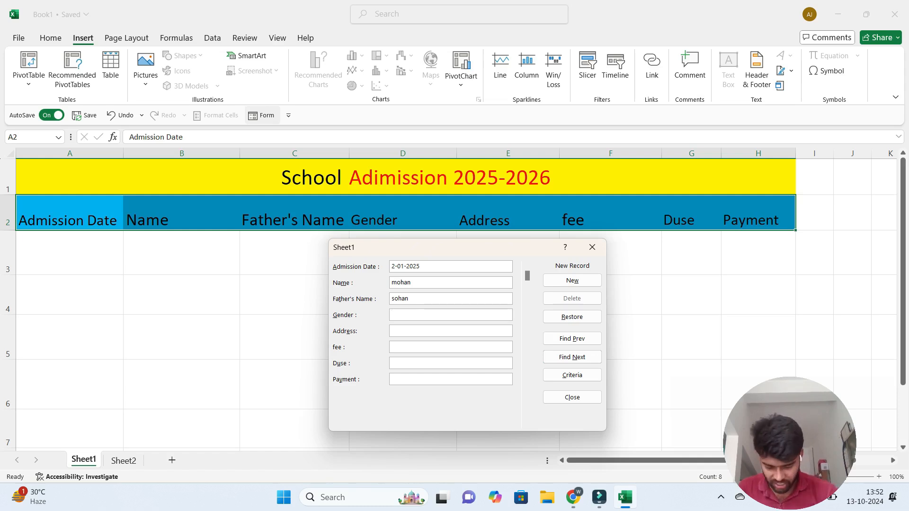
text(male )
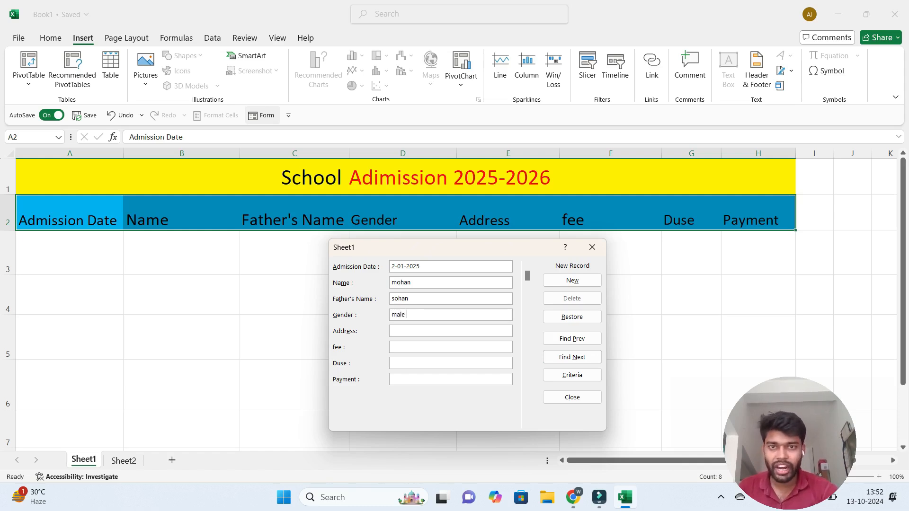
text(ams)
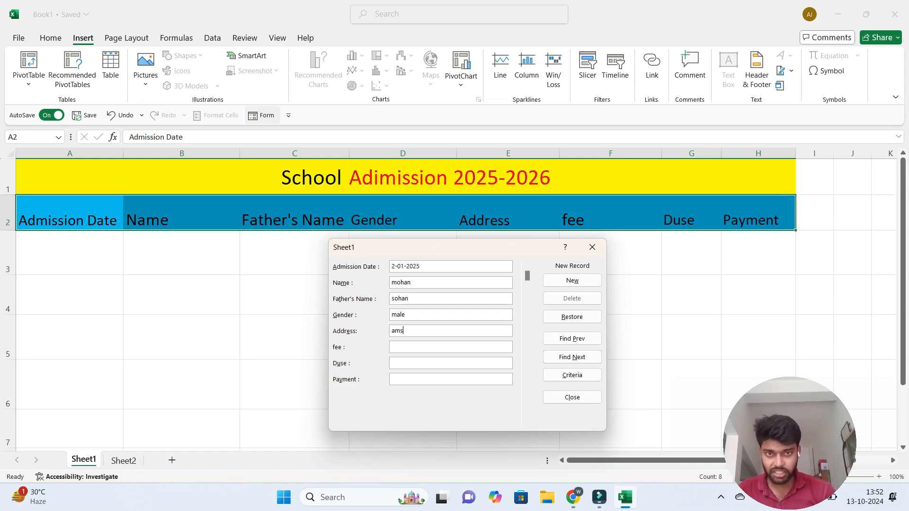
key(BackSpace)
key(BackSpace)
key(BackSpace)
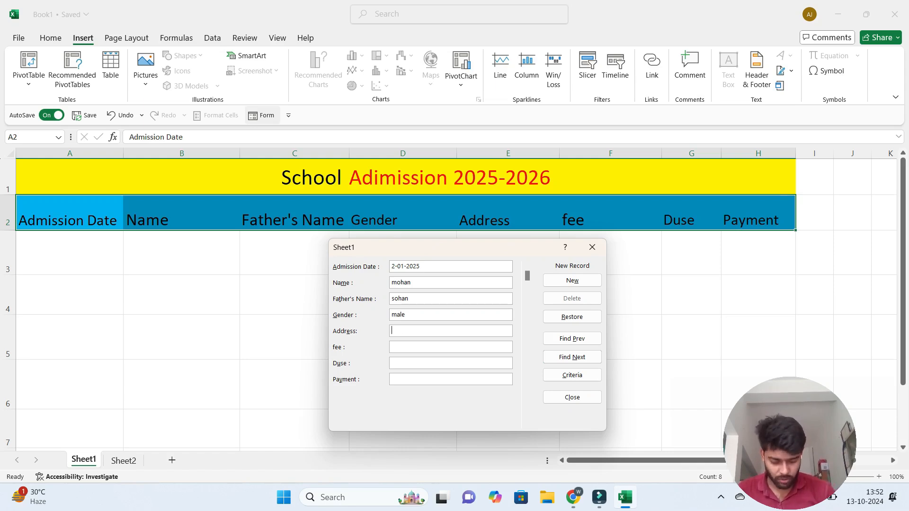
Fill in the address, set fee and Payment to 500 with Duse left blank, then save the record and close the form
text(Amas)
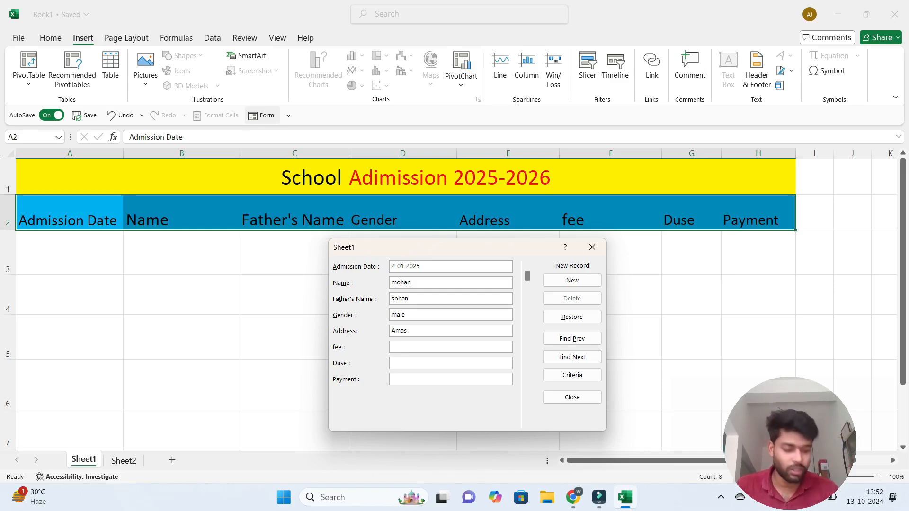
text(5)
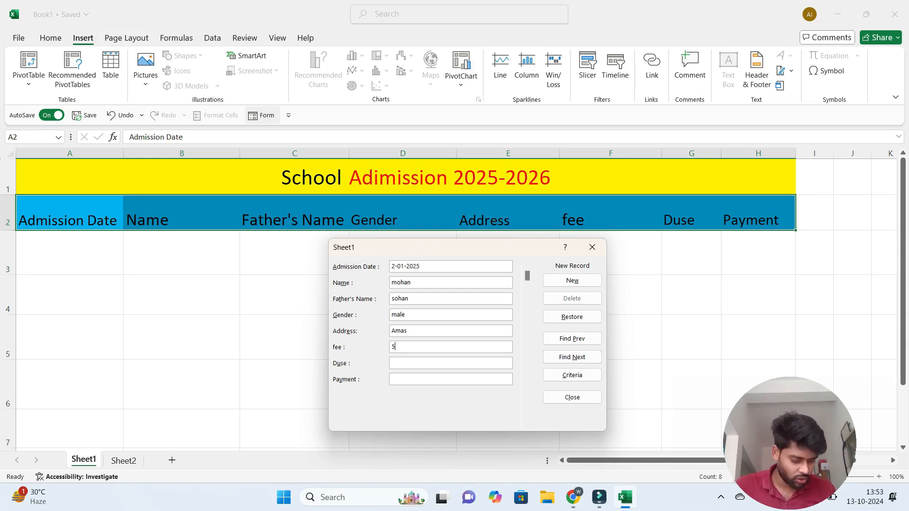
text(00)
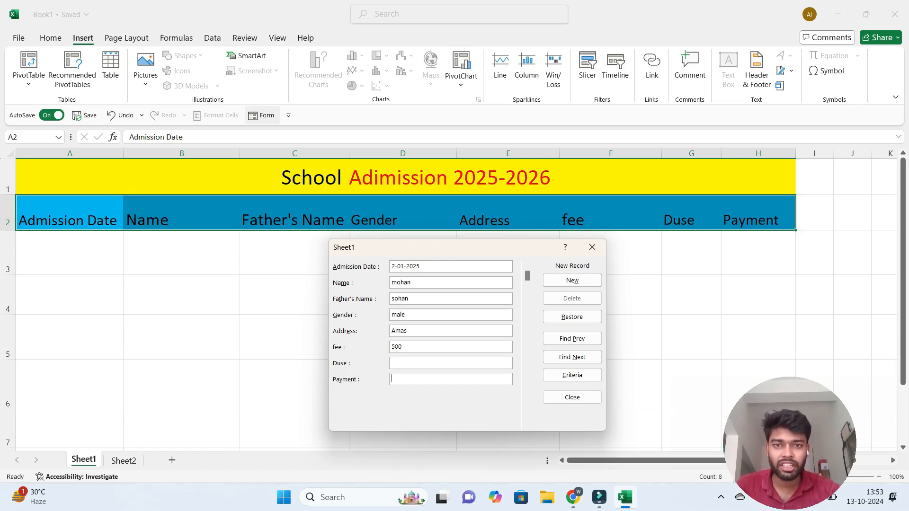
text(500)
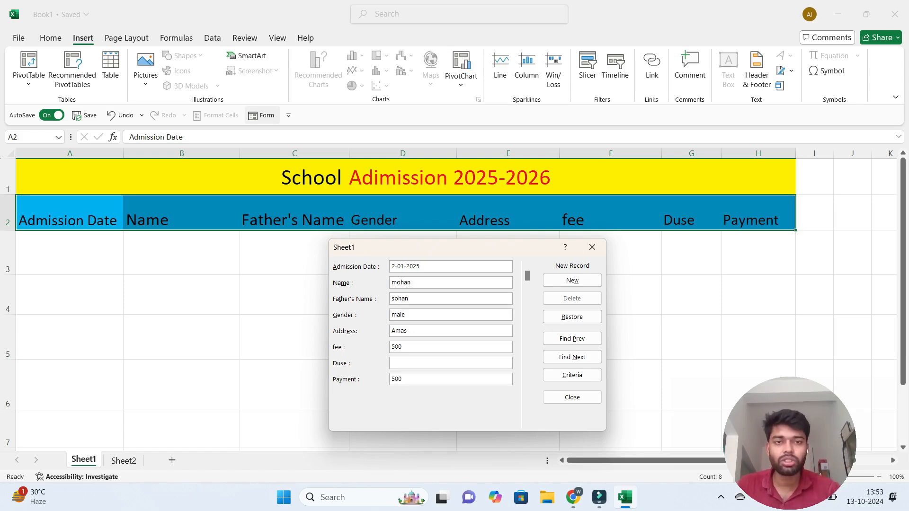
key(Return)
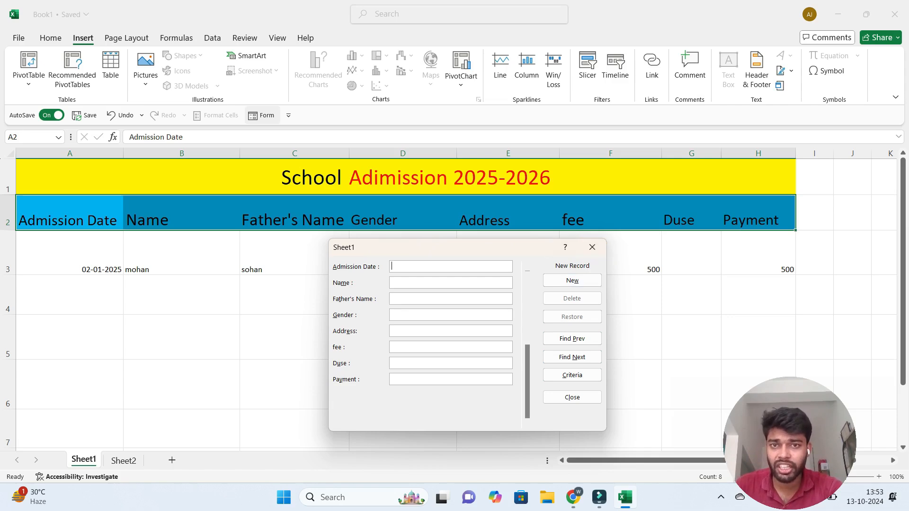
click(592, 247)
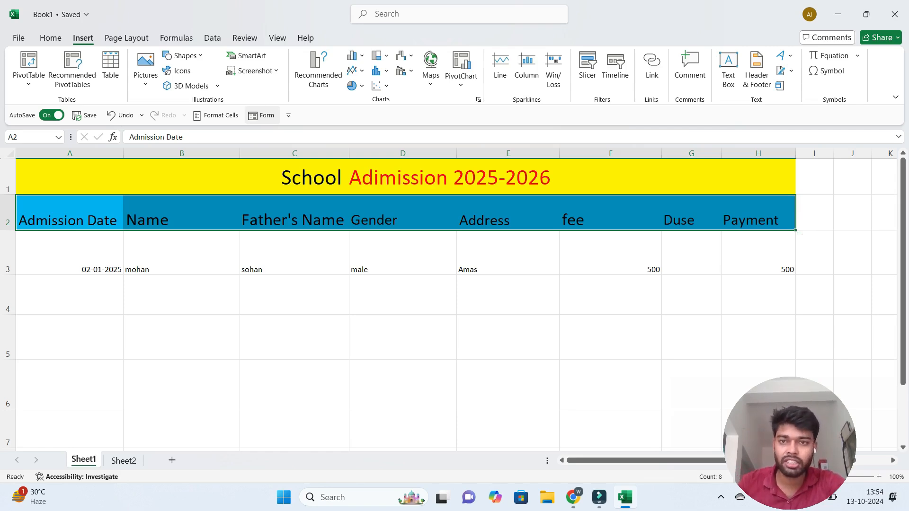
Reopen the data form for the record in A3:H3, including the header row above as labels, and start a new record
drag(69, 253, 762, 253)
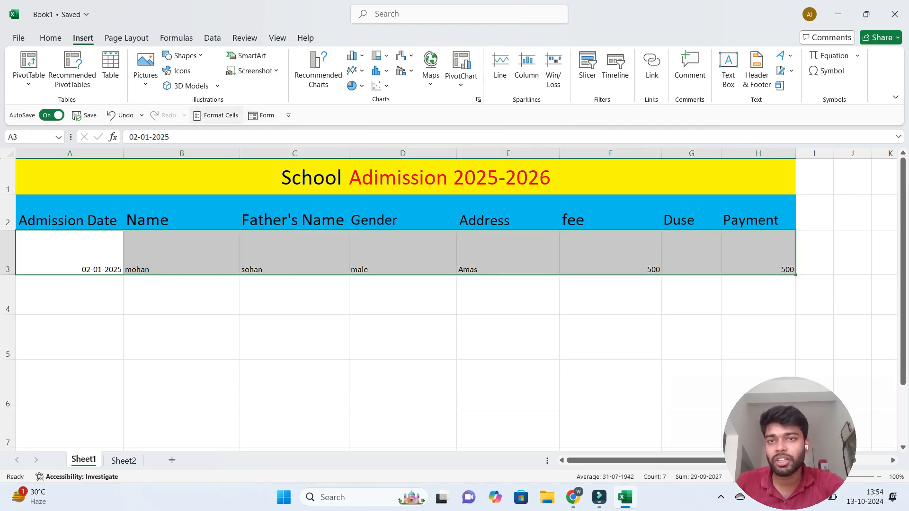
click(262, 115)
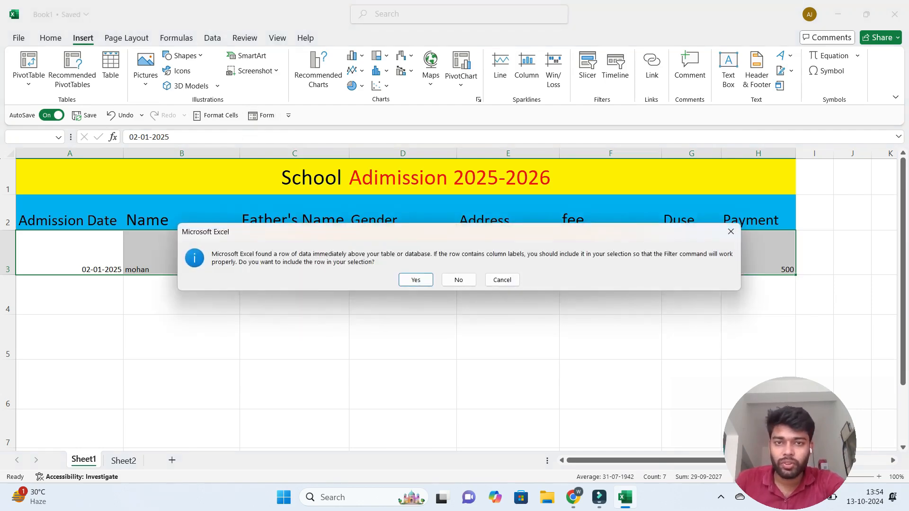
click(416, 280)
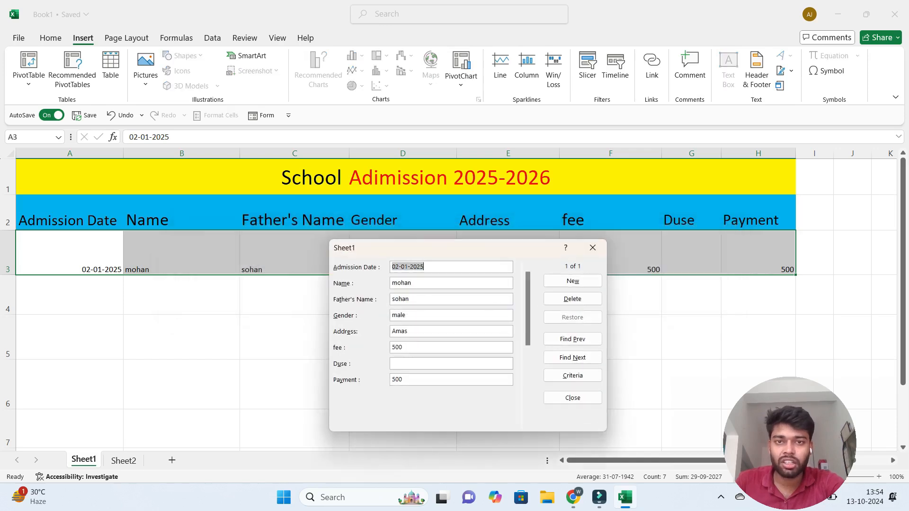
click(572, 282)
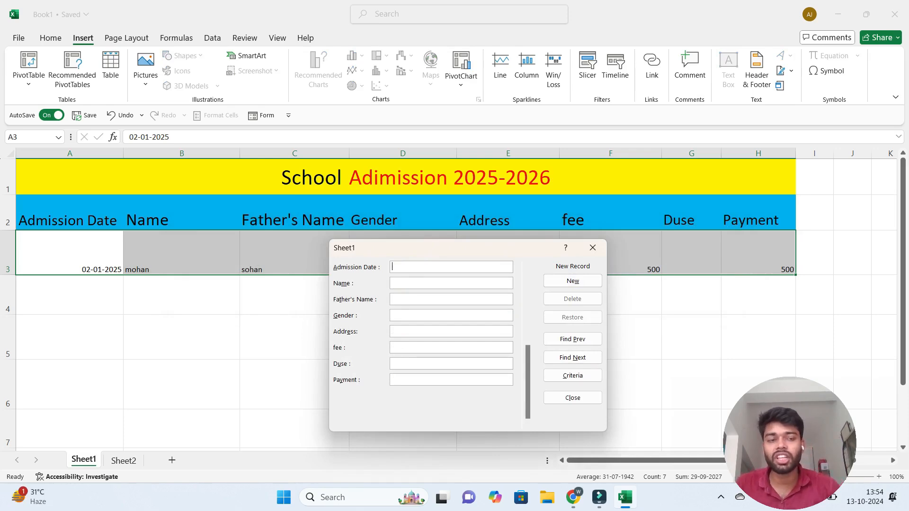
Enter 05-02-2025 as the Admission Date of the second record
text(05)
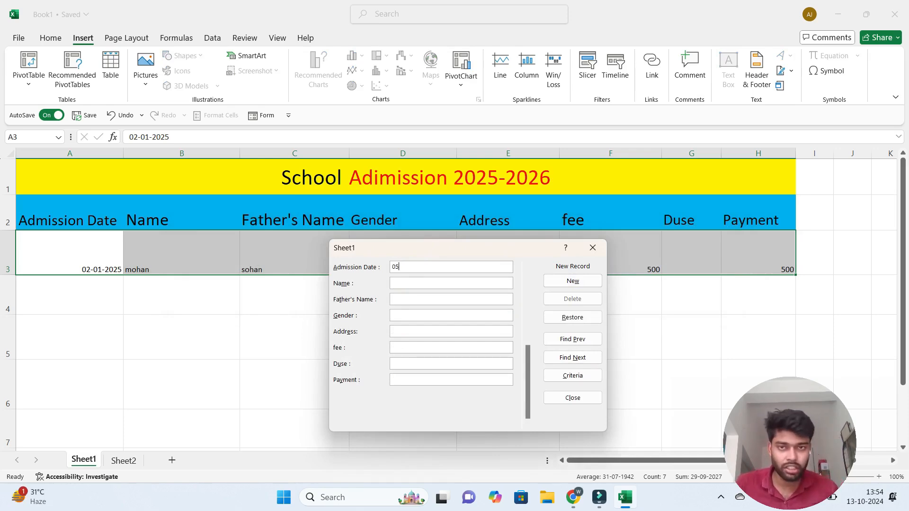
text(-02)
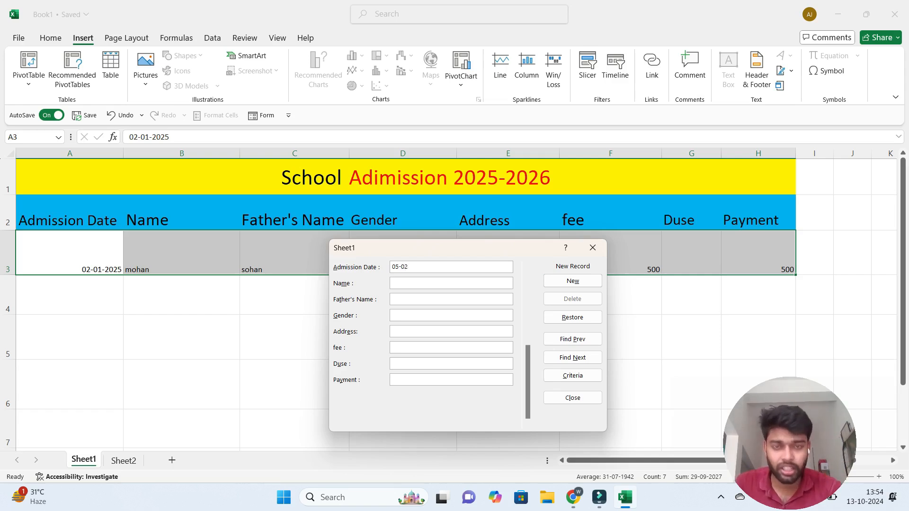
text(-202)
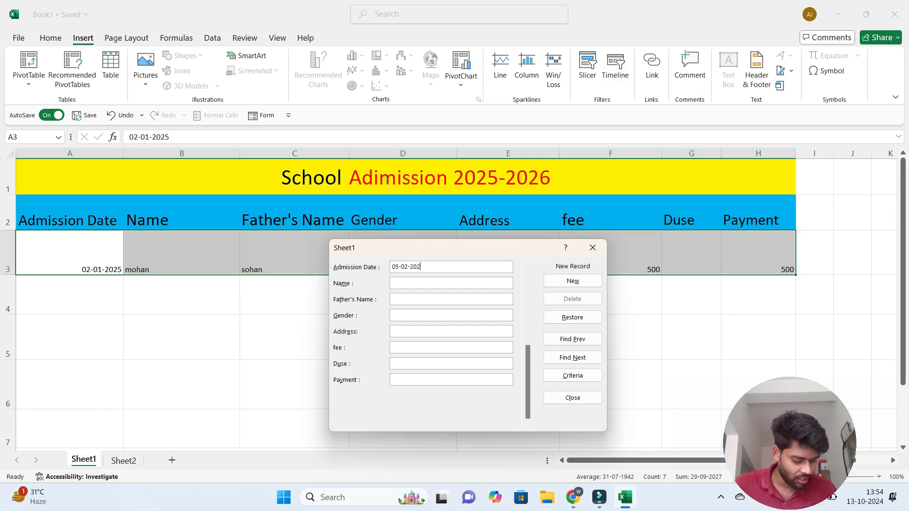
text(5)
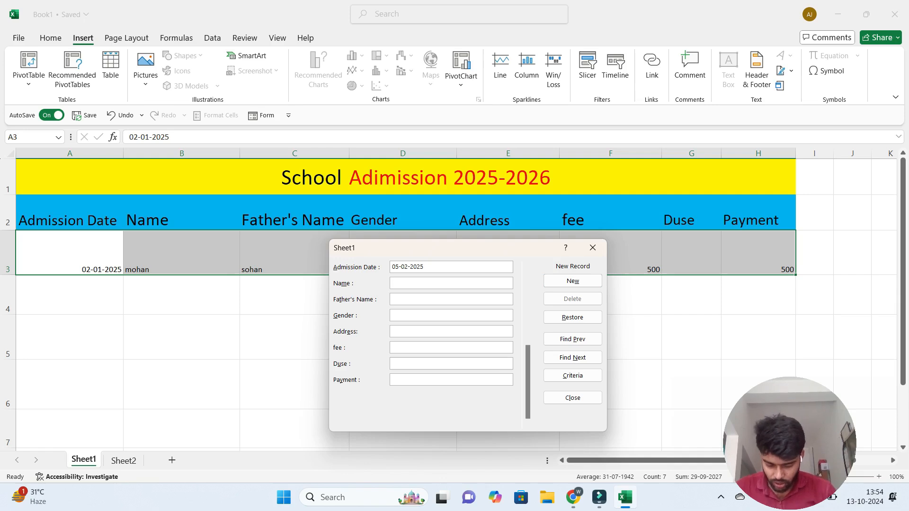
Fill in the student's full name in the second record, capitalizing the first name and the surname
text(rekha )
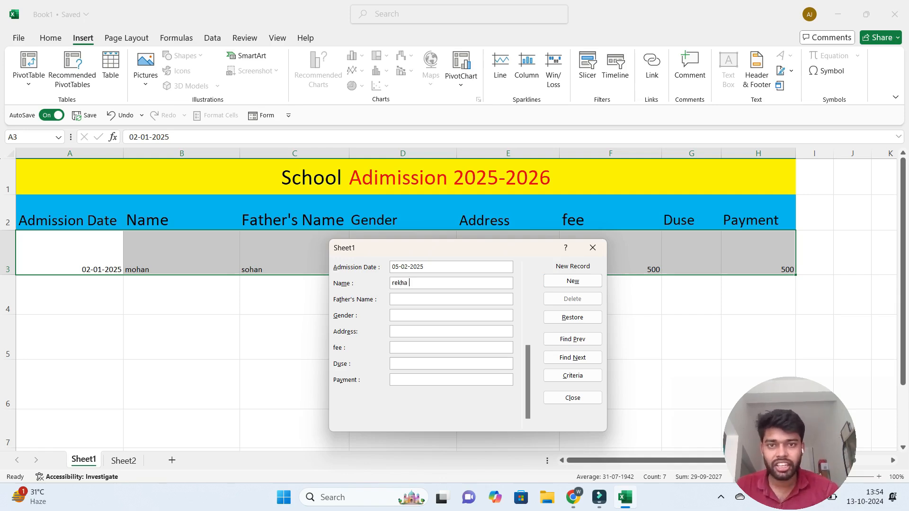
text(n)
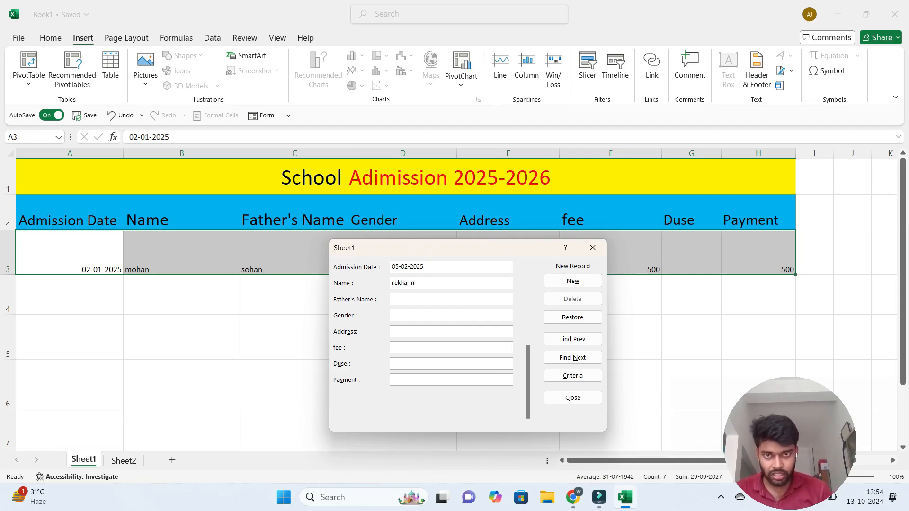
key(BackSpace)
text(Kumar)
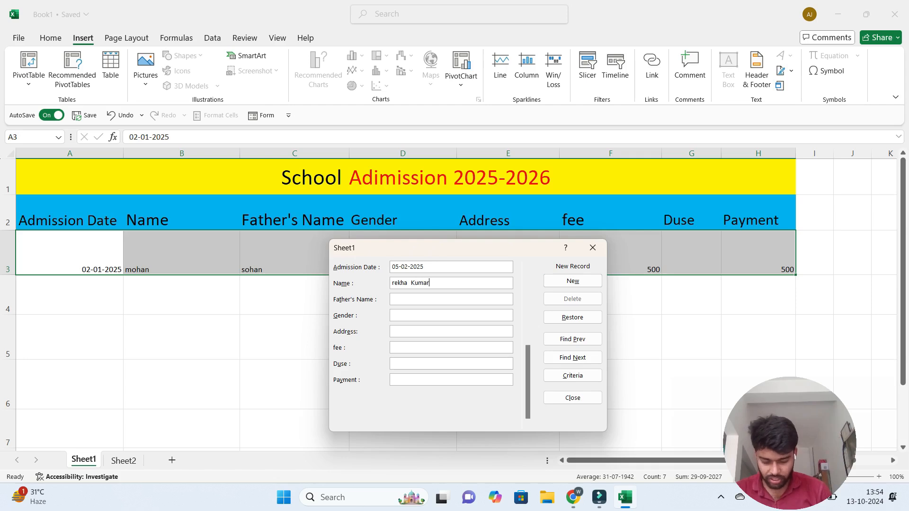
text(i)
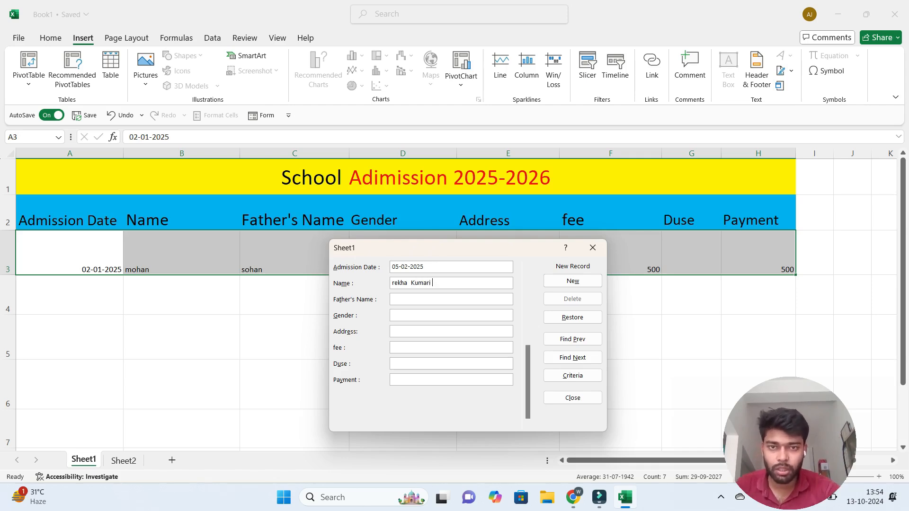
key(BackSpace)
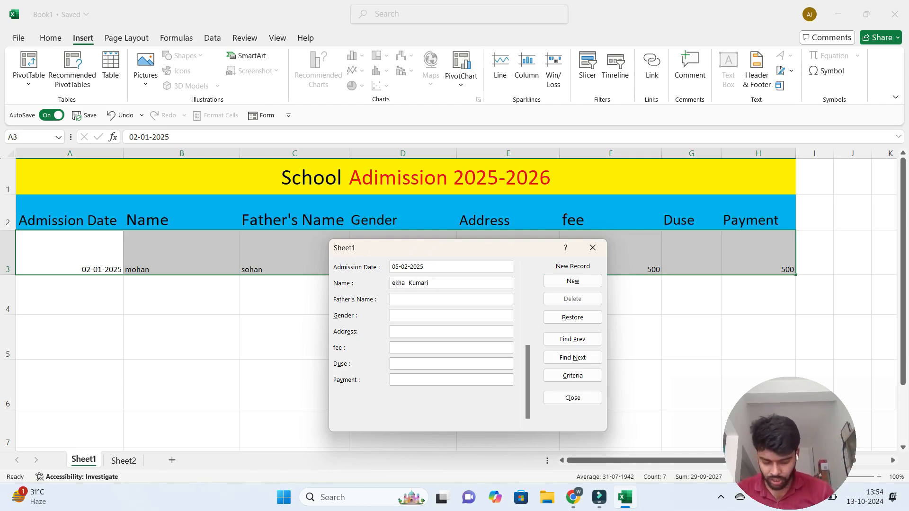
text(R)
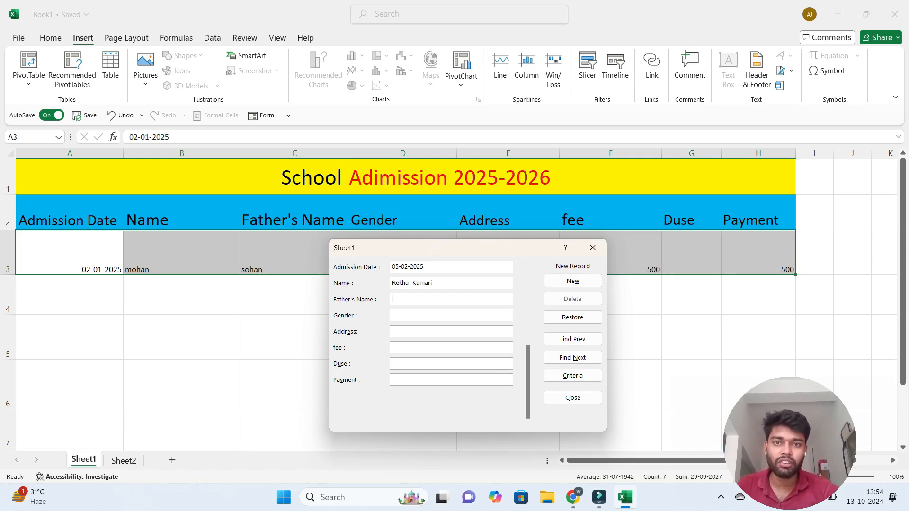
Fill in the father's full name in the second record, with the surname capitalized
text(moti)
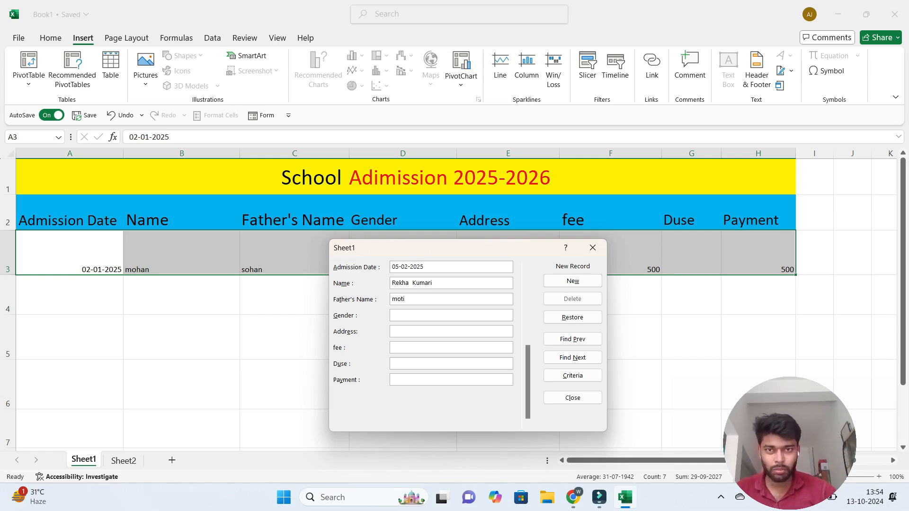
text(p)
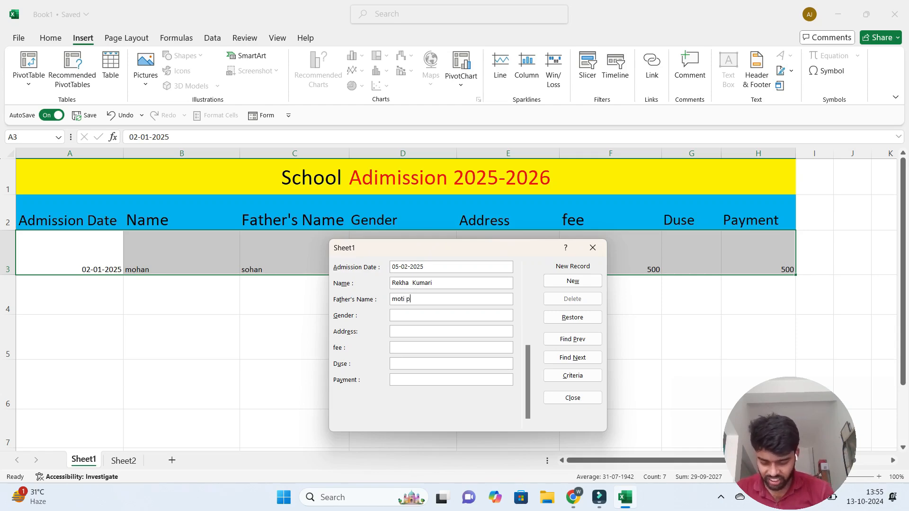
text(rasd)
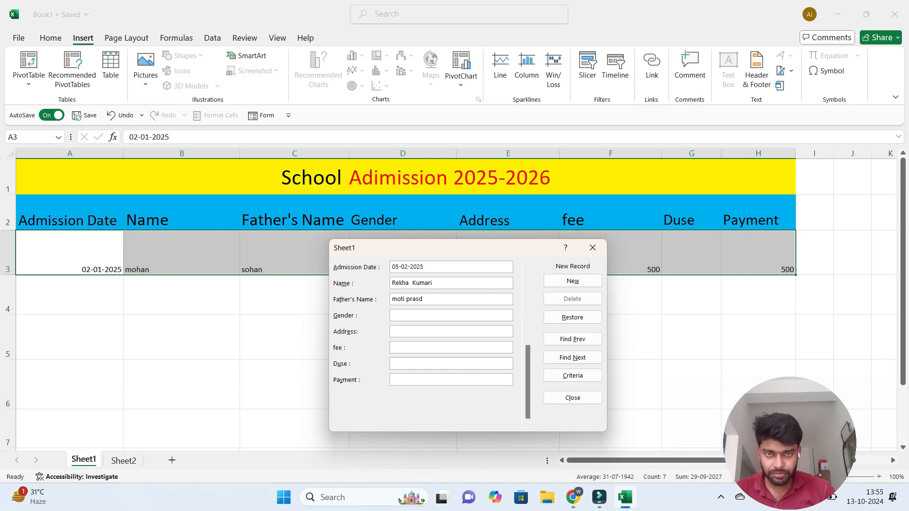
key(BackSpace)
key(BackSpace)
key(BackSpace)
key(BackSpace)
key(BackSpace)
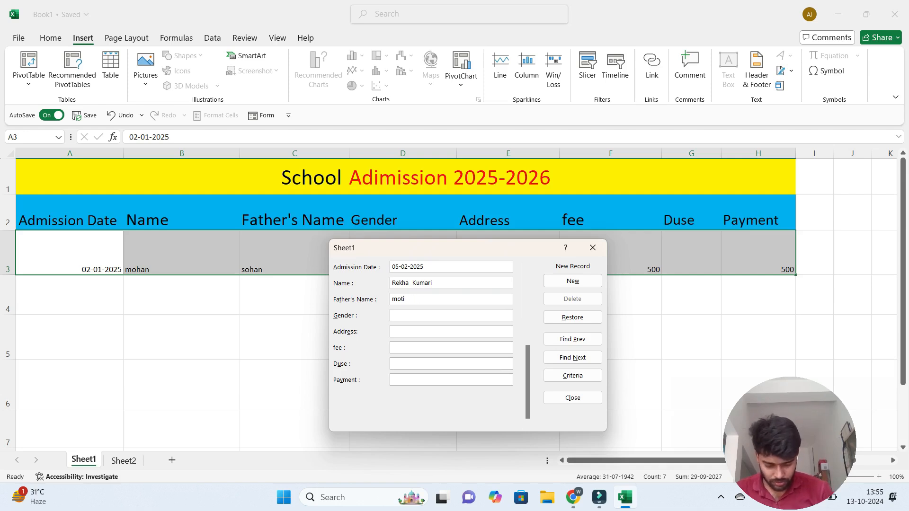
text(Prasad)
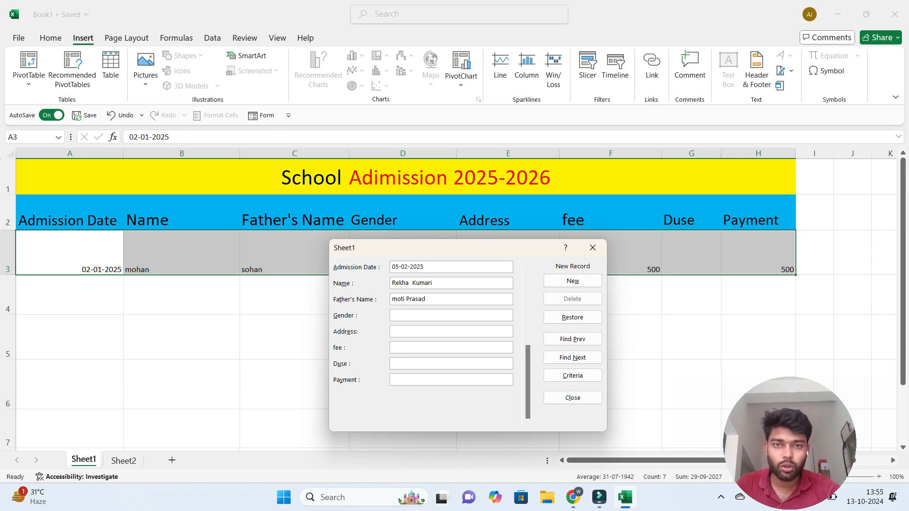
Enter female as the gender and fill in the address of the second record
key(Tab)
text(female )
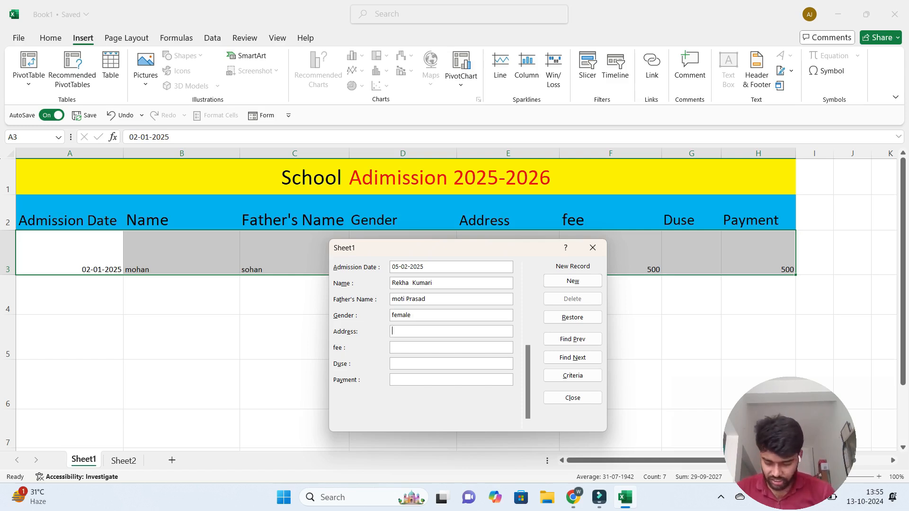
text(Gaya)
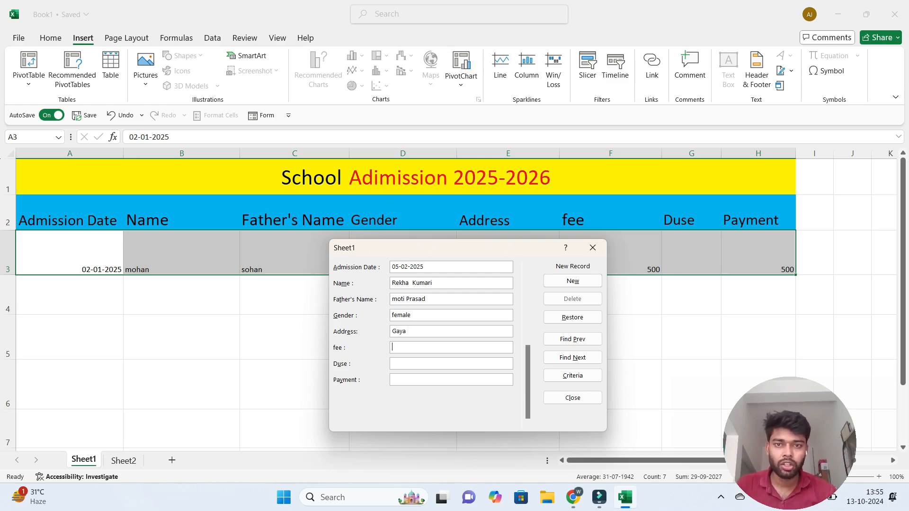
Set fee to 500, Duse to 200 and Payment to 300, then save the second record and close the form
text(500)
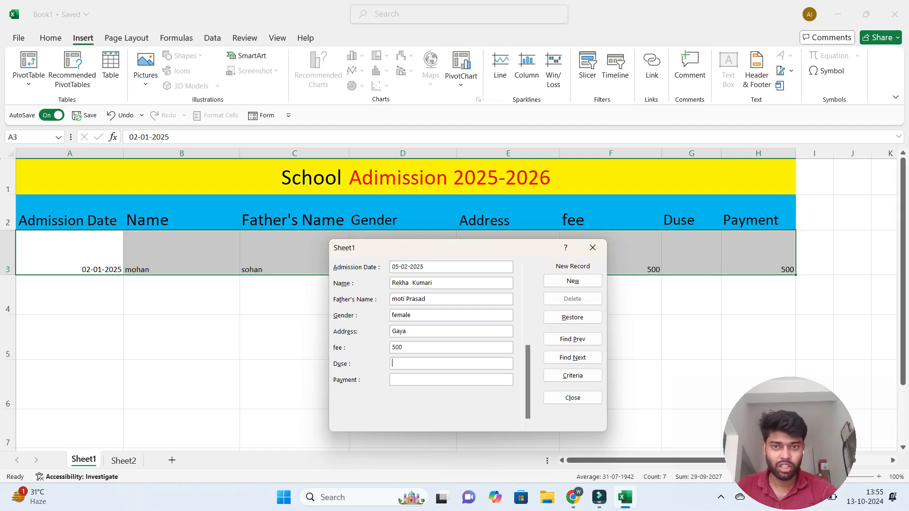
text(200)
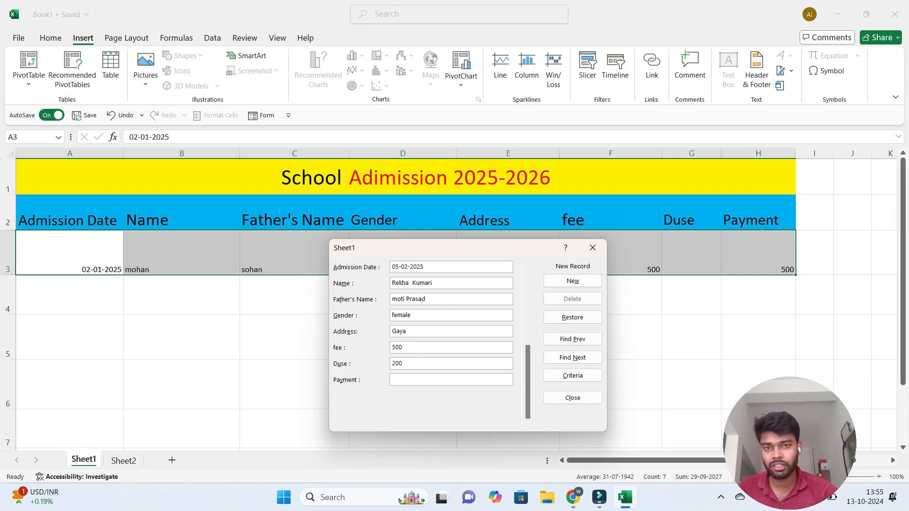
text(3)
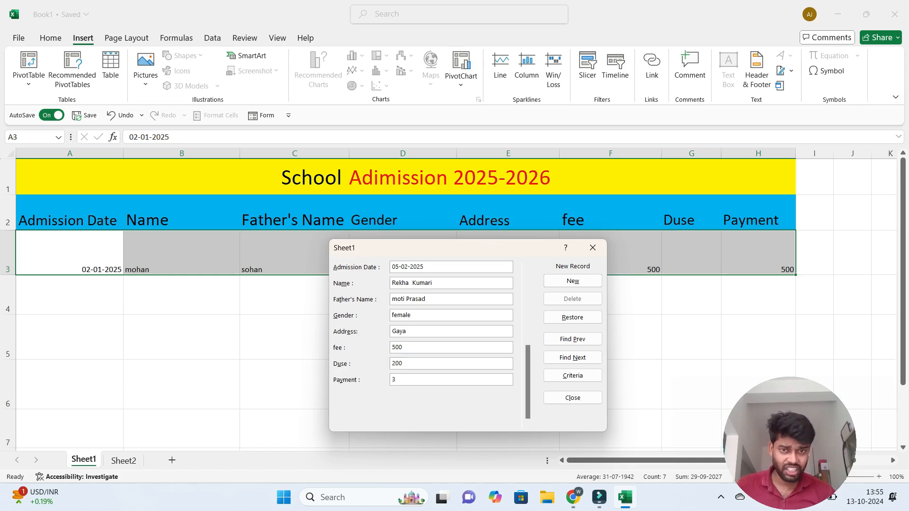
text(00)
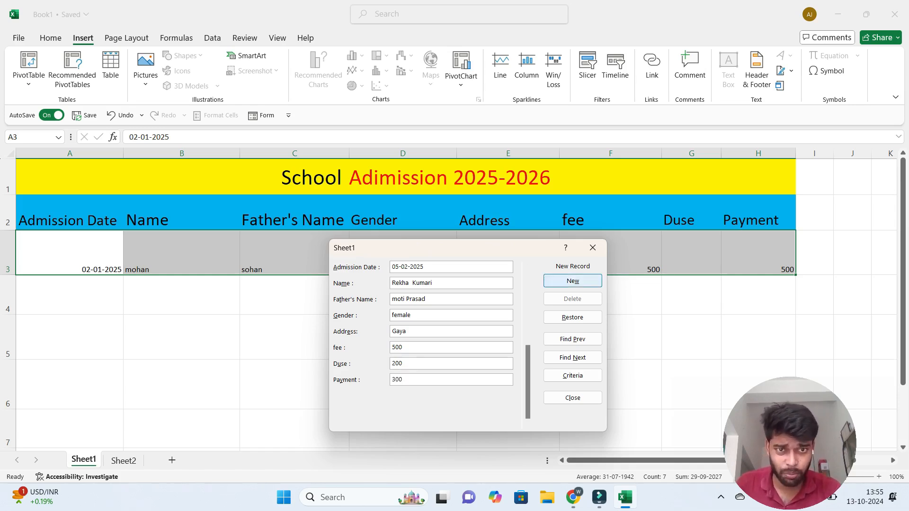
key(Return)
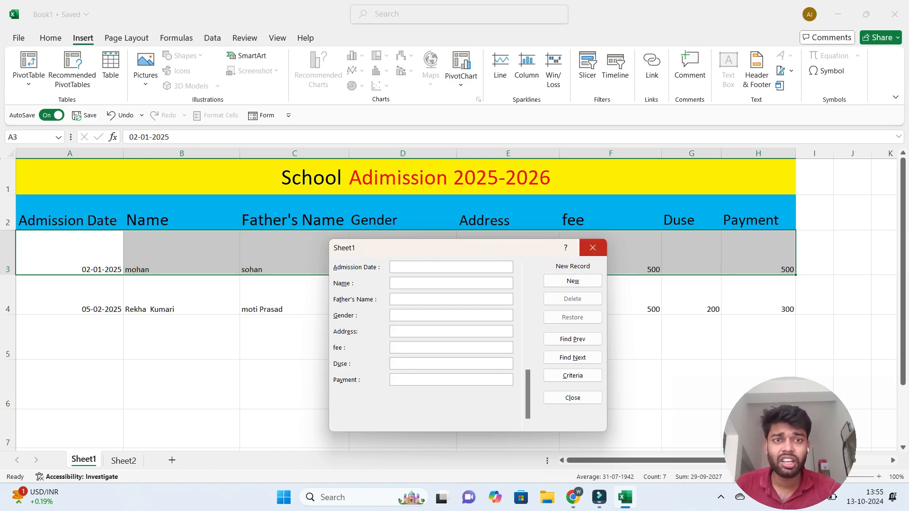
click(593, 248)
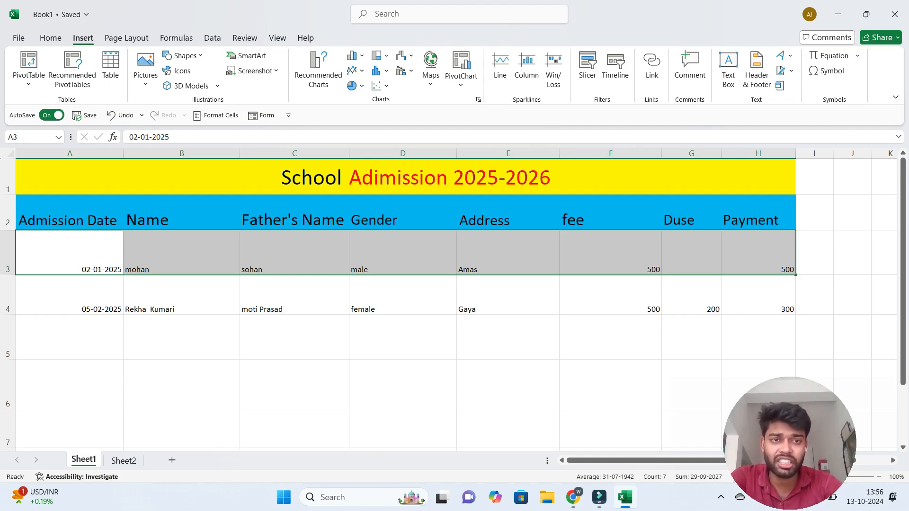
click(610, 253)
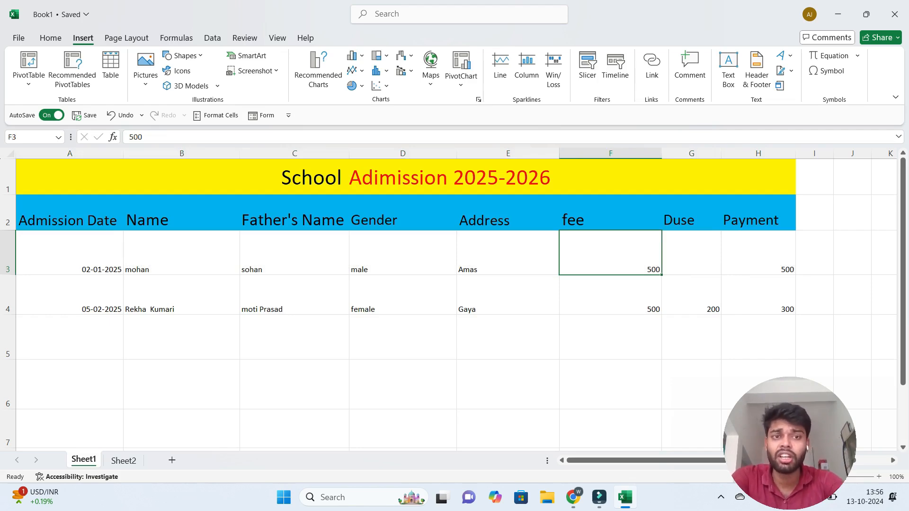
click(691, 294)
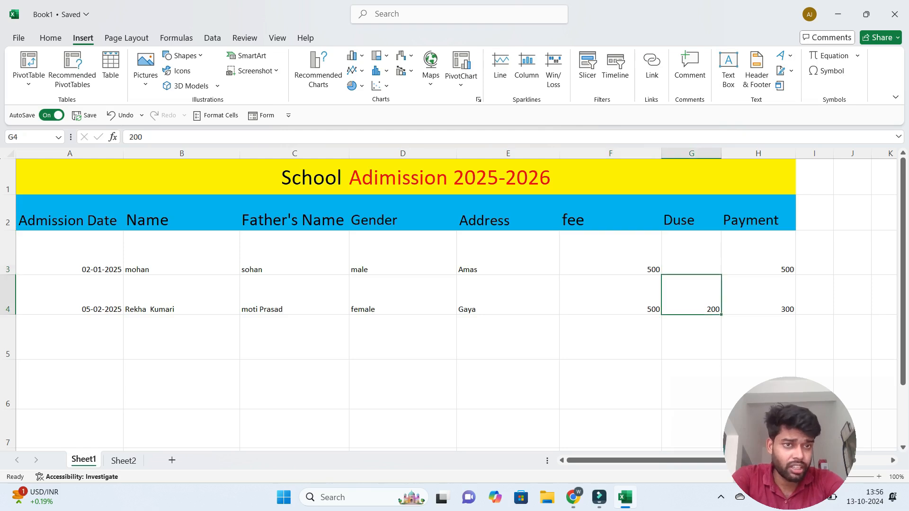